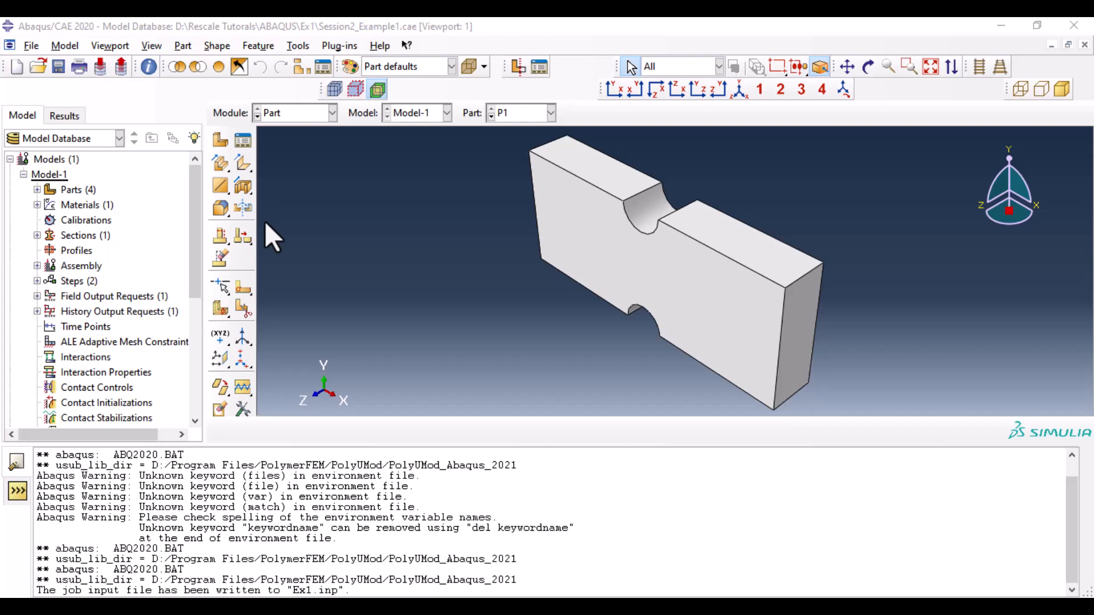
- Switch to the Job module and write the input file for job Ex1 from the Job Manager, then close it
left_click(323, 111)
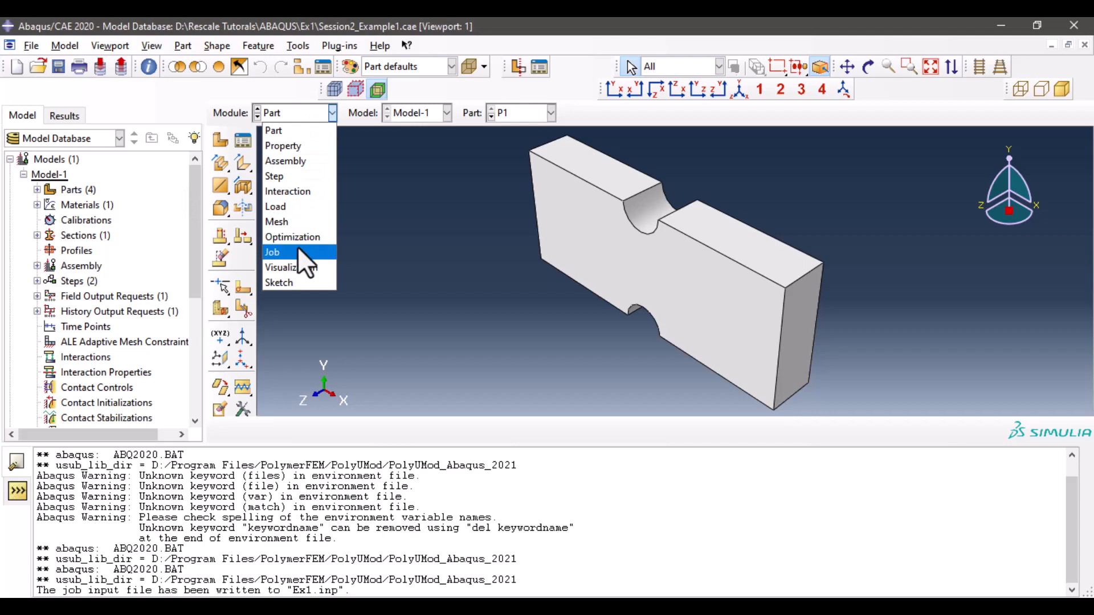
left_click(297, 251)
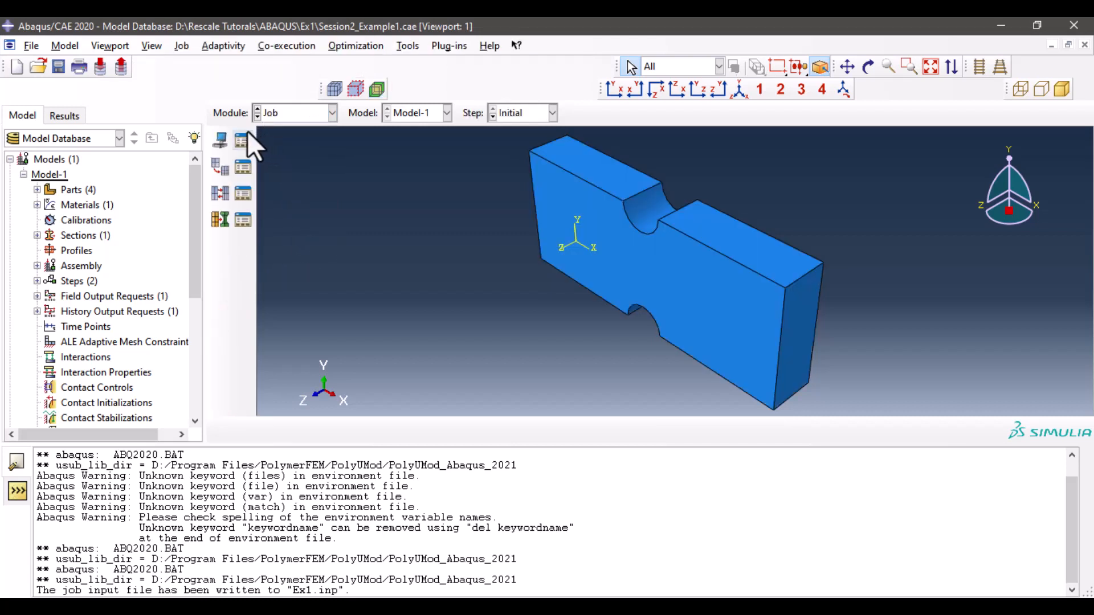
left_click(245, 136)
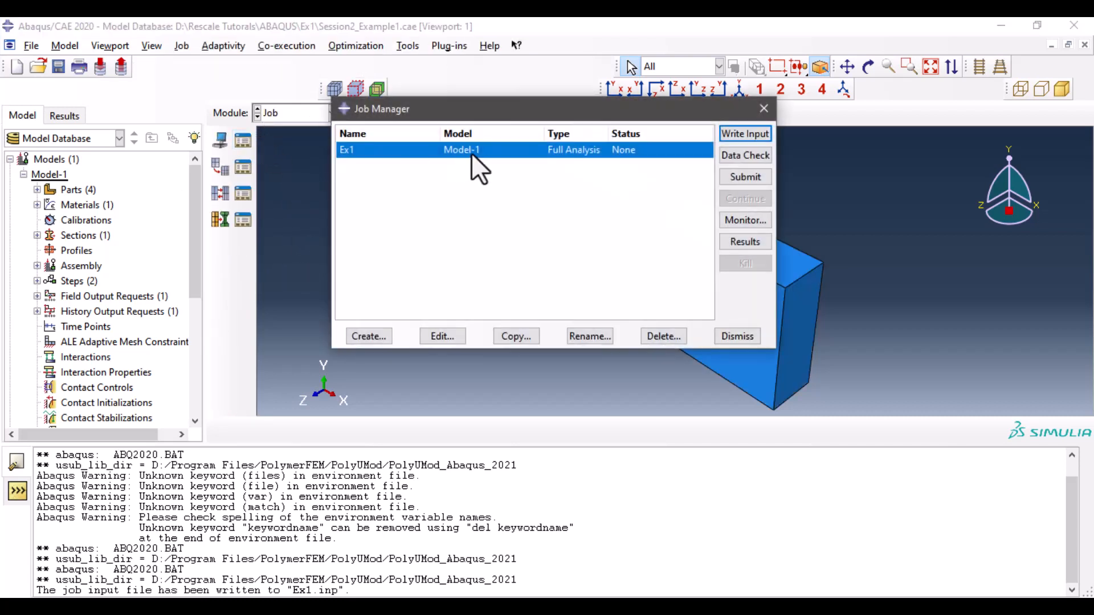
left_click(741, 135)
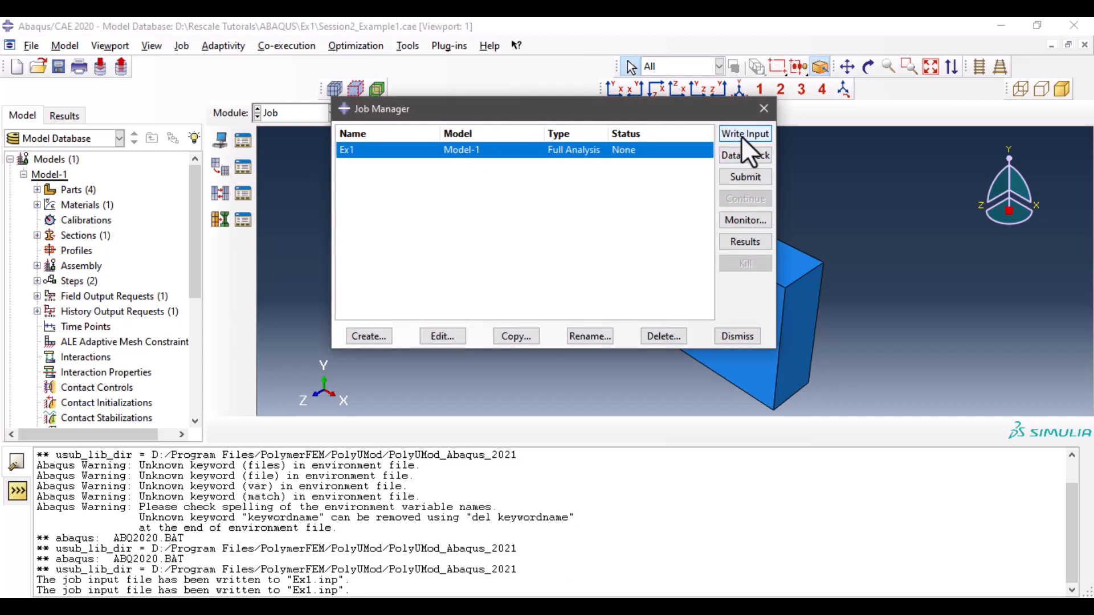
left_click(764, 109)
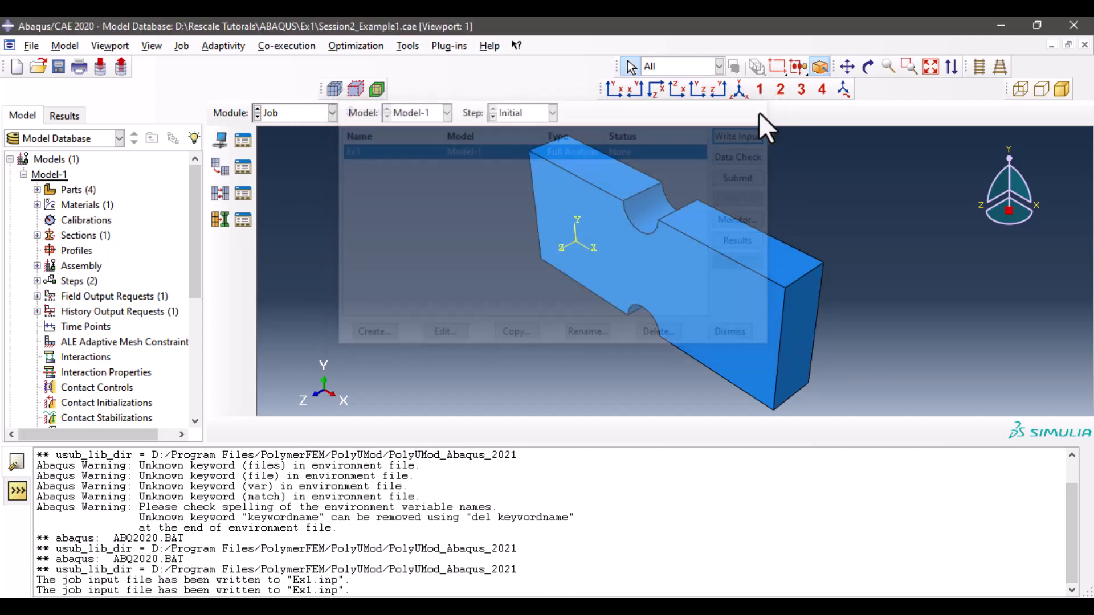
left_click(33, 50)
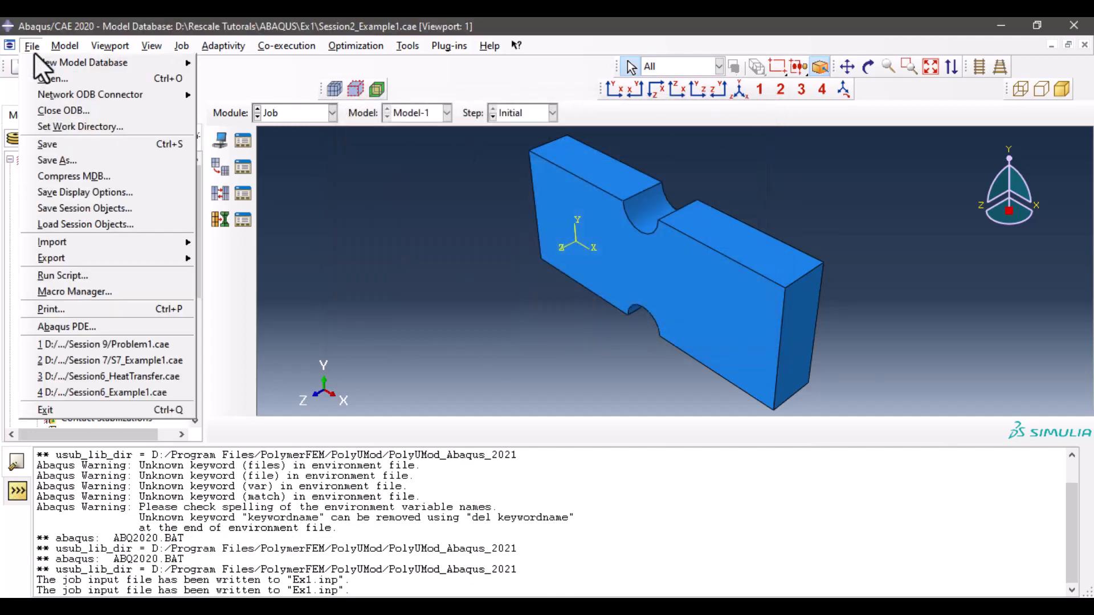
left_click(94, 124)
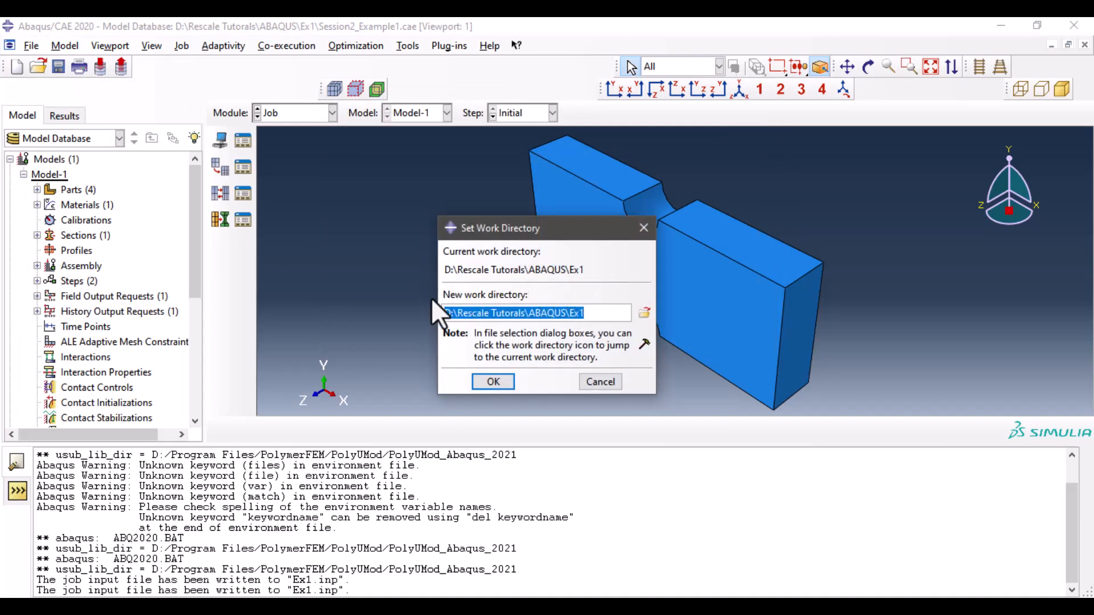
left_click(603, 383)
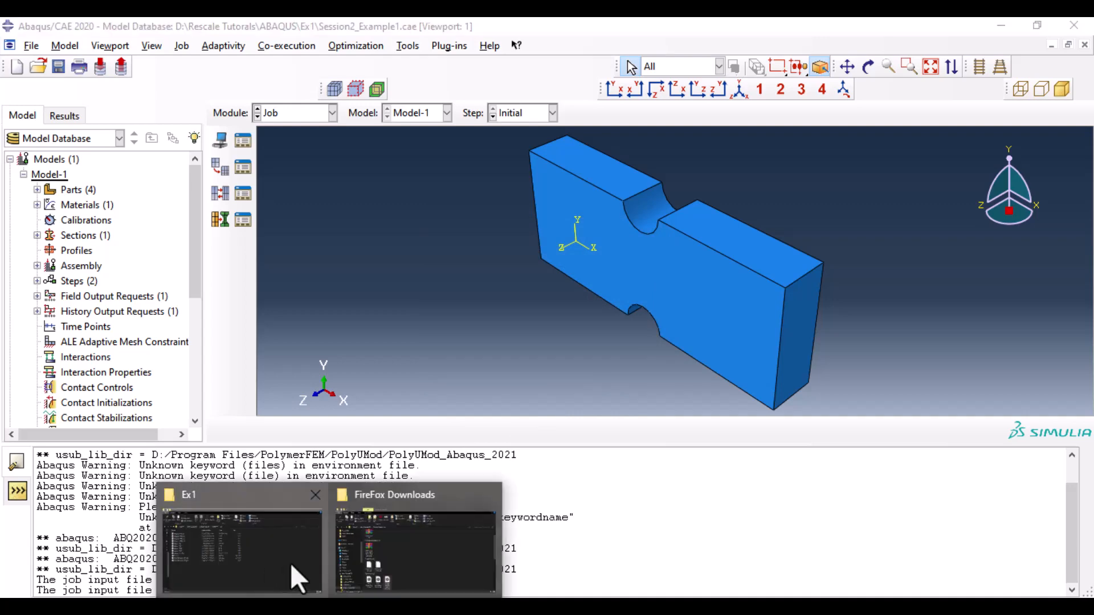
- Switch to the Rescale Jobs page in the browser and create a new blank job named Example1
left_click(286, 563)
left_click(132, 338)
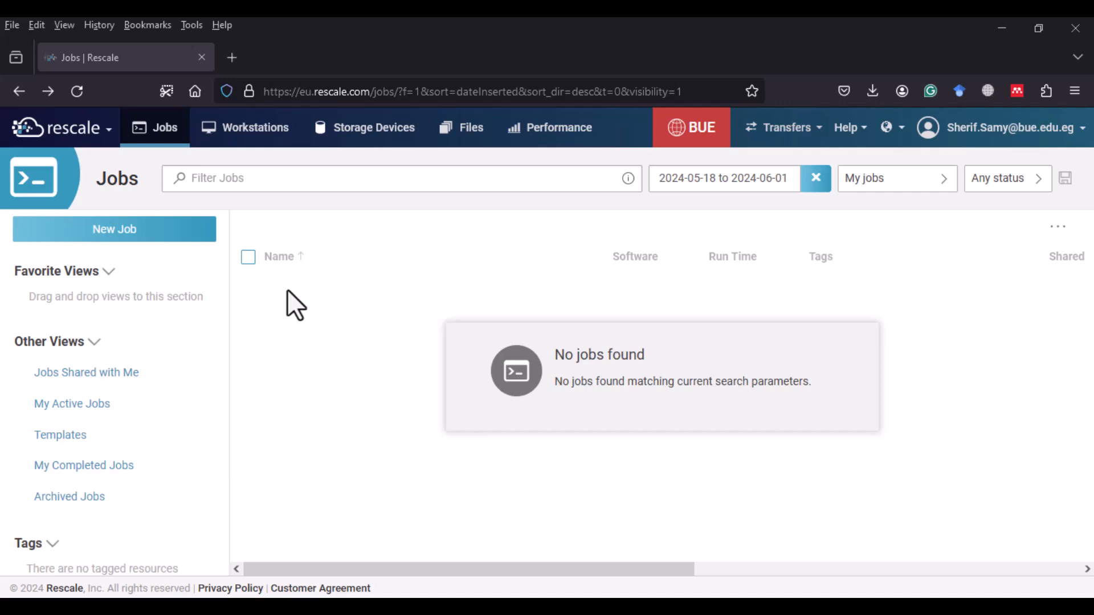
left_click(145, 231)
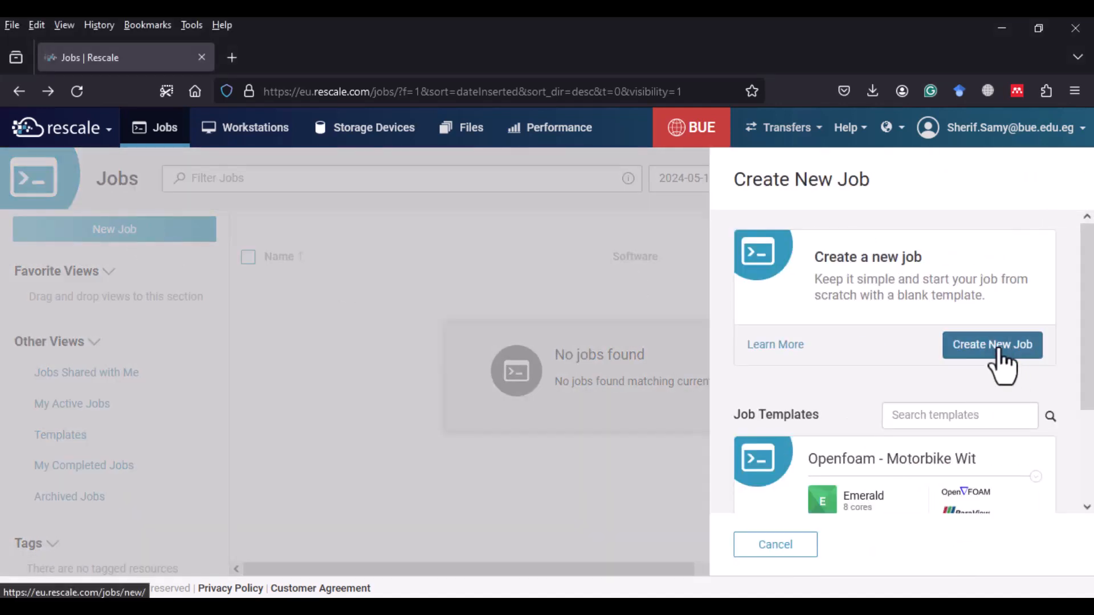
left_click(993, 344)
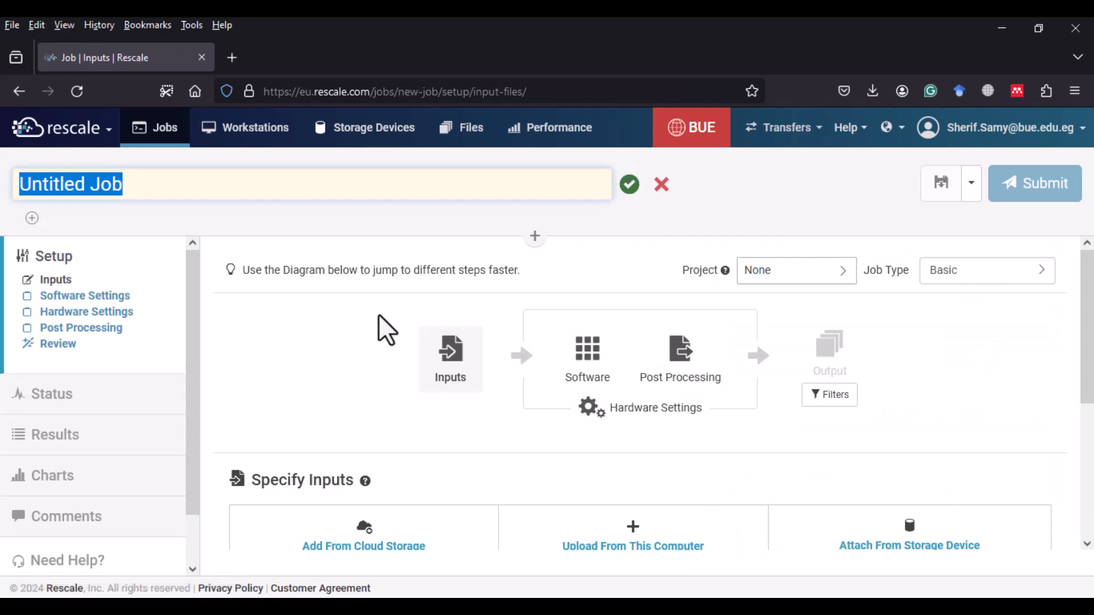
type("Example1")
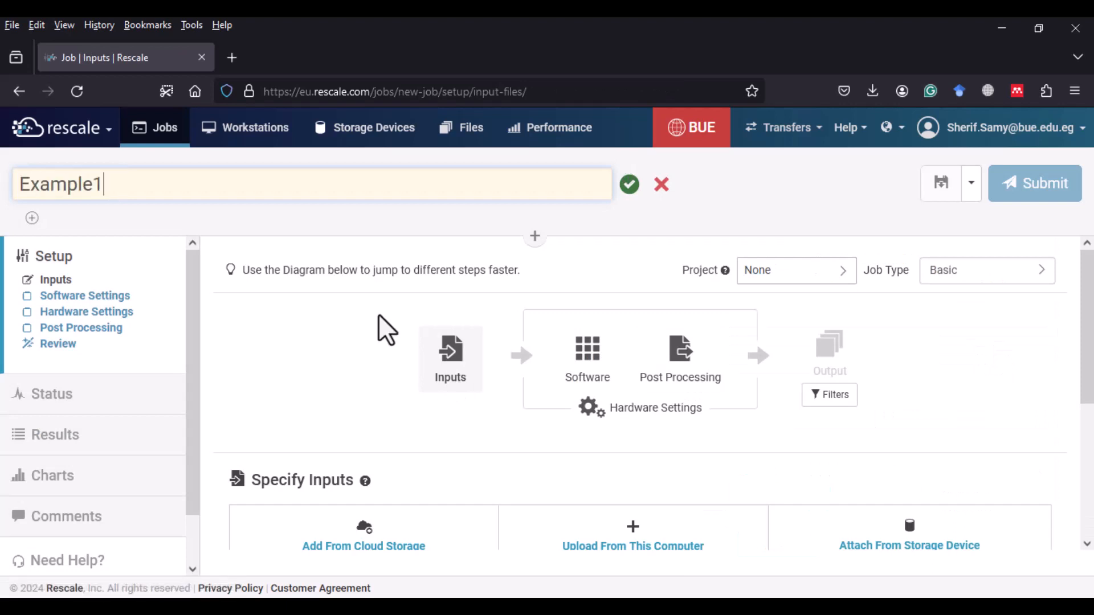
key("Return")
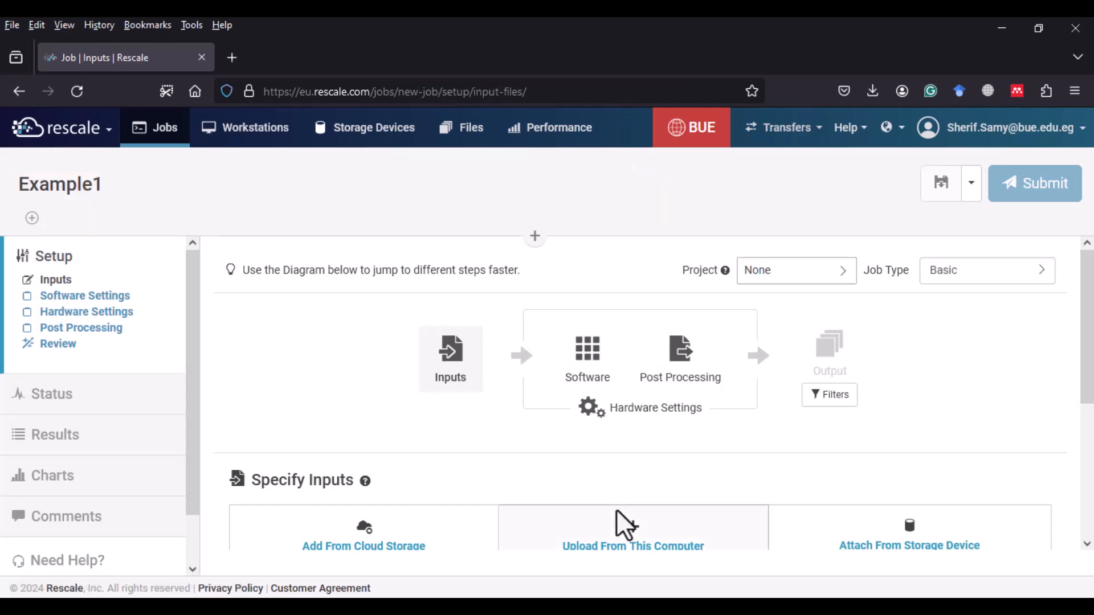
- Upload Ex1.inp from this computer as the job input and continue to the software settings
left_click(655, 545)
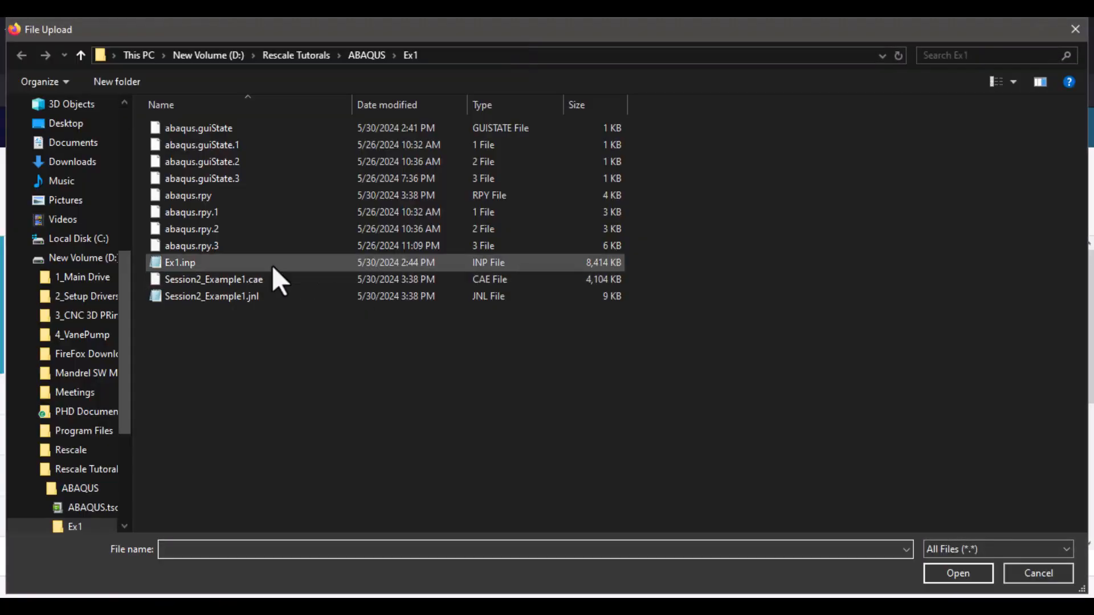
double_click(272, 265)
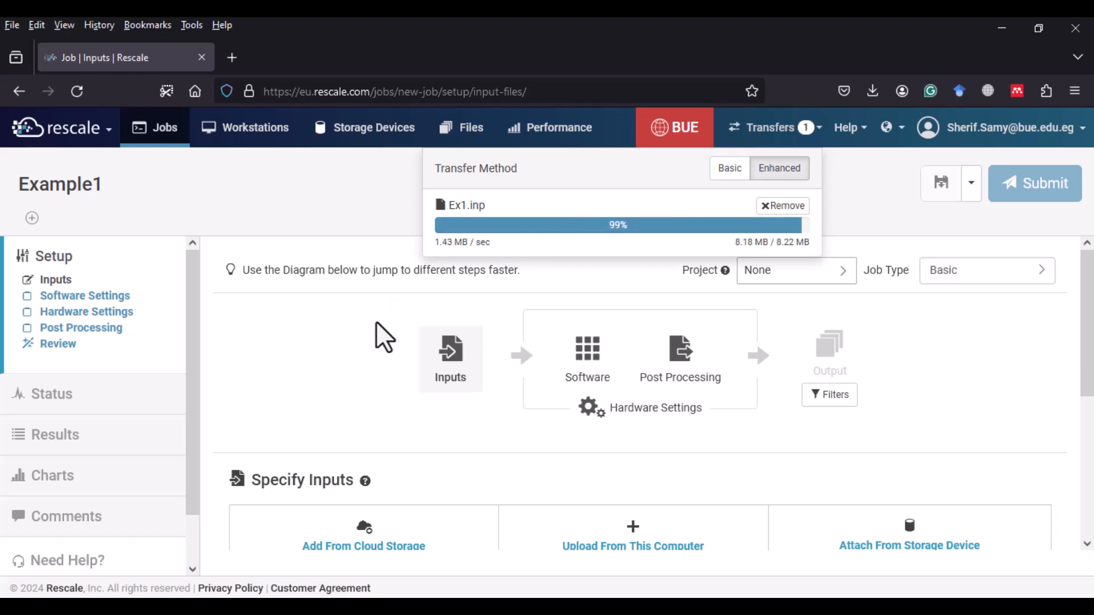
scroll(383, 334, "down", 3)
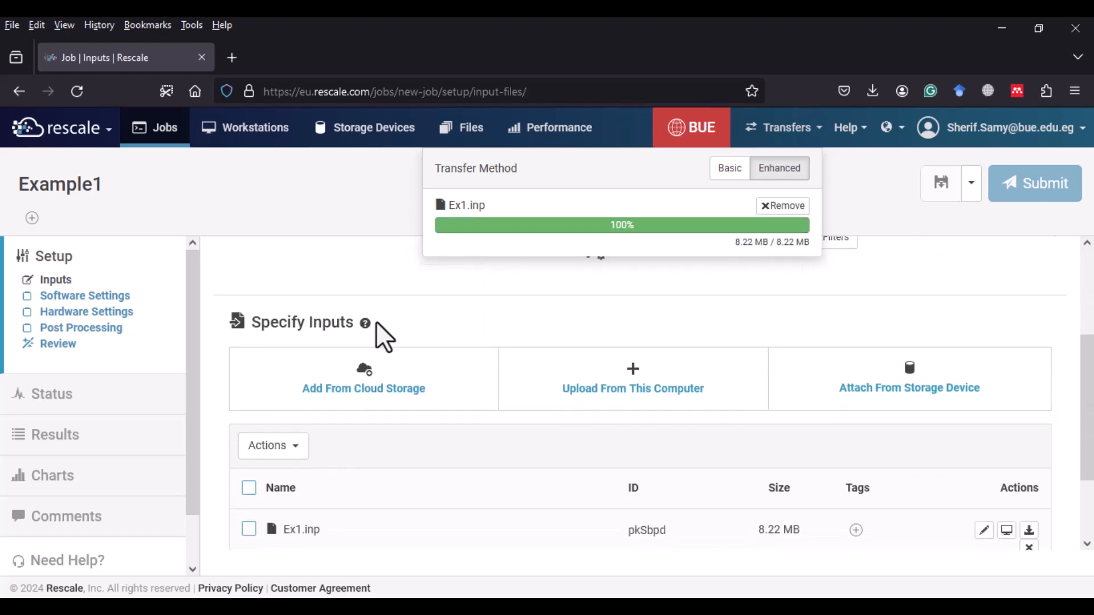
scroll(495, 407, "down", 2)
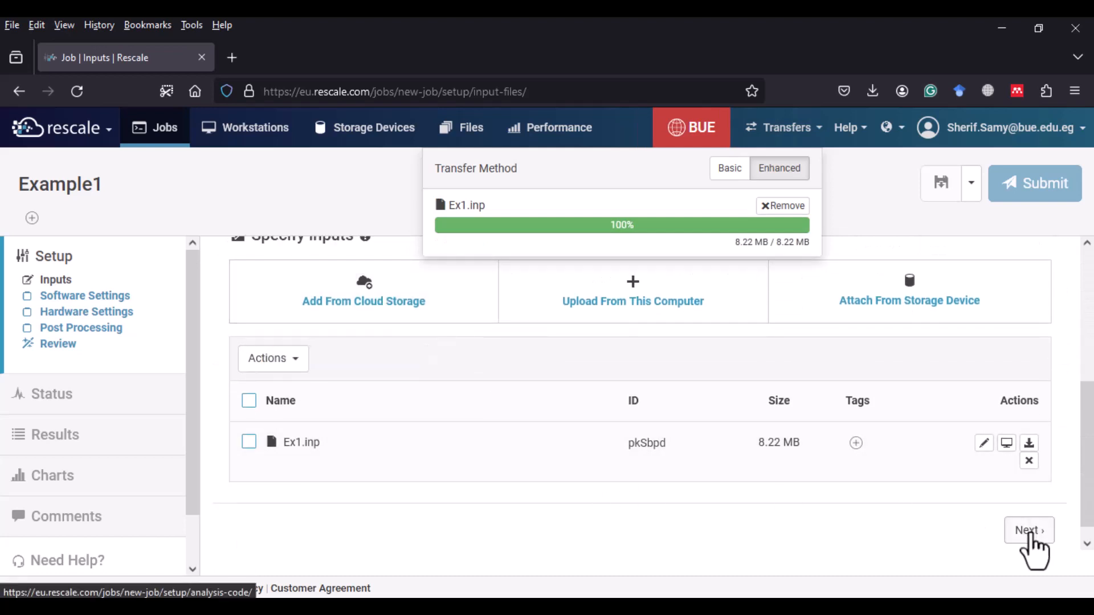
left_click(1031, 535)
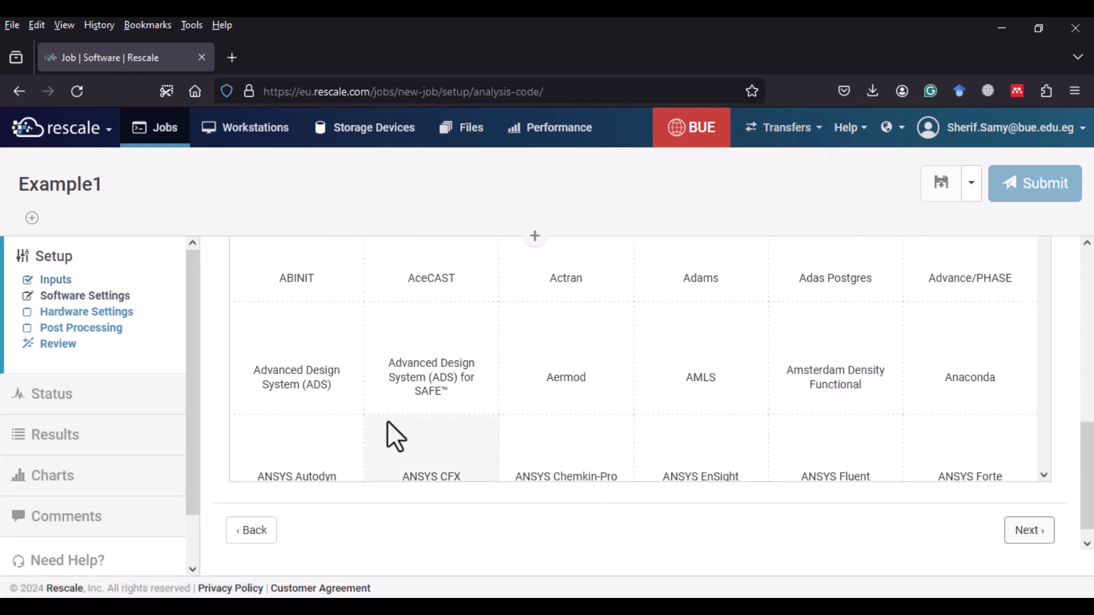
- Choose Abaqus (DSLS) as the software and set its version to 2020.HF5 (DSLS Licensing)
scroll(388, 424, "up", 1)
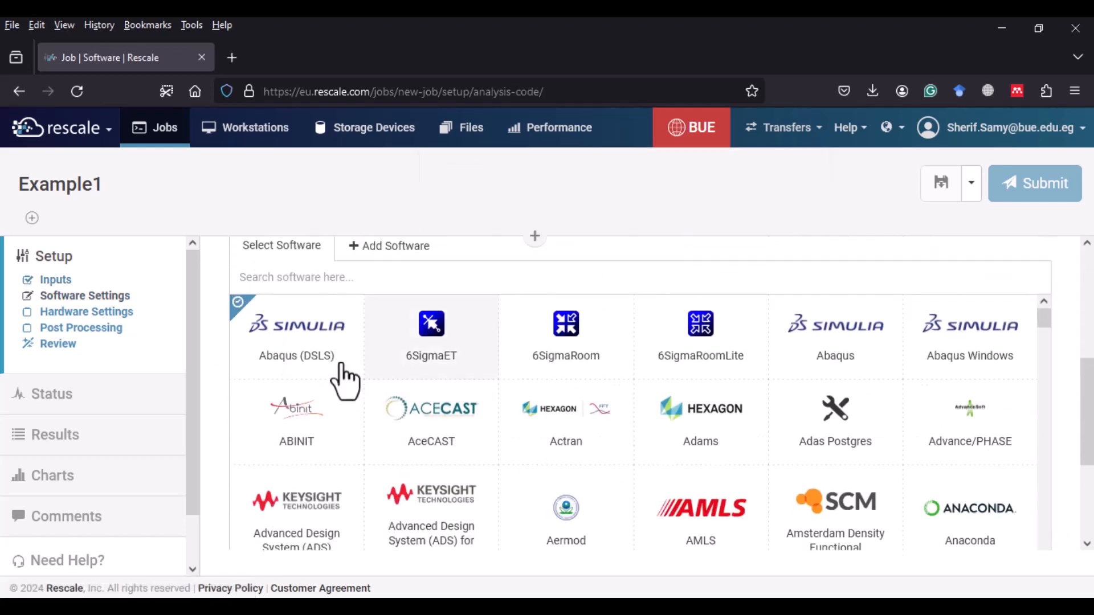
left_click(311, 342)
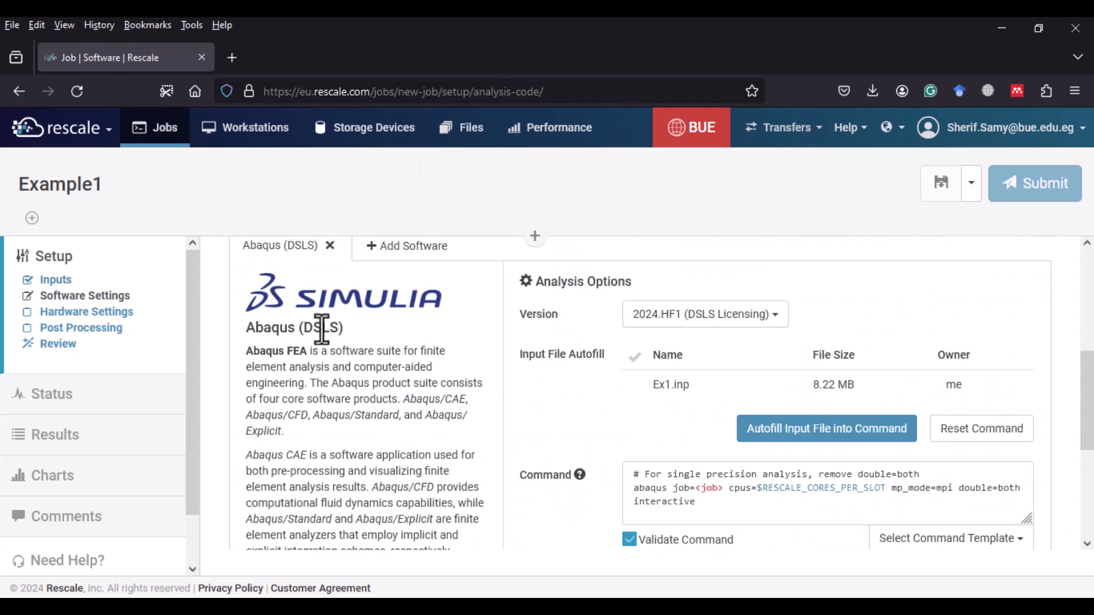
left_click(704, 332)
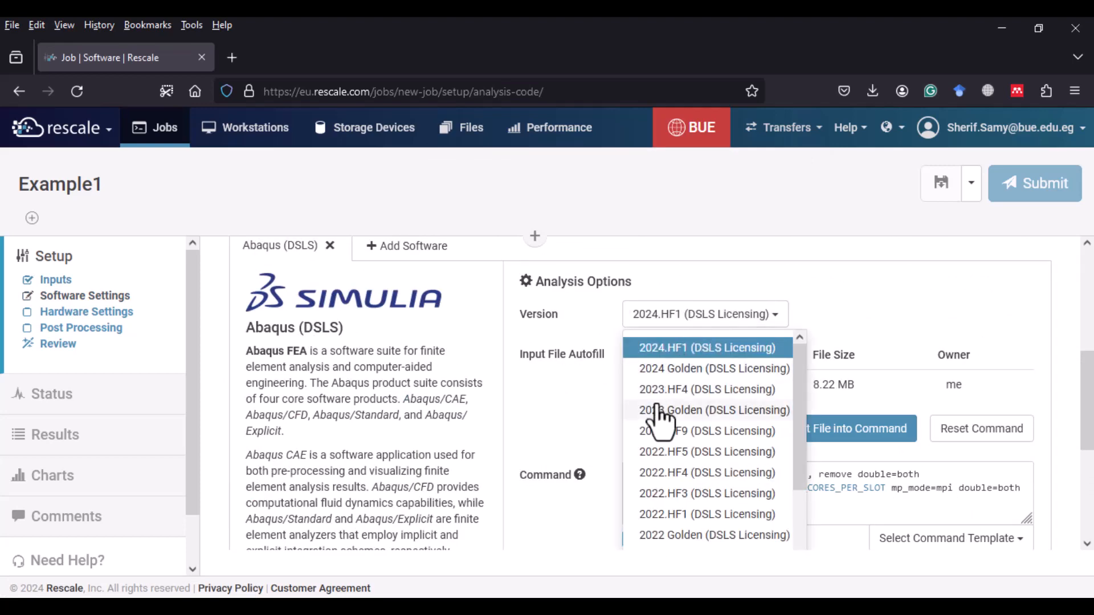
scroll(690, 450, "down", 3)
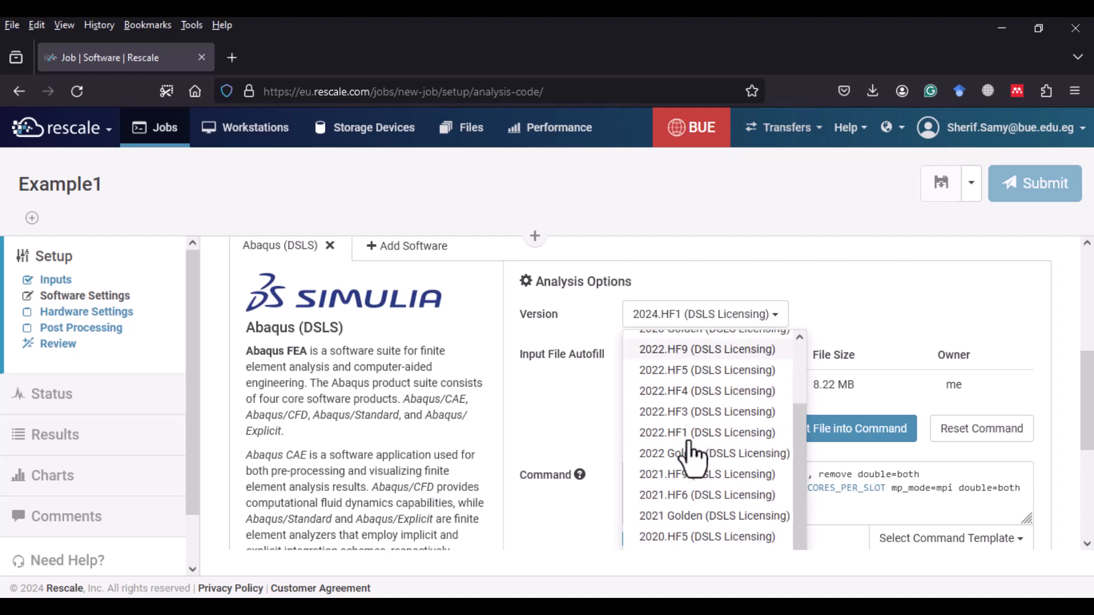
left_click(691, 530)
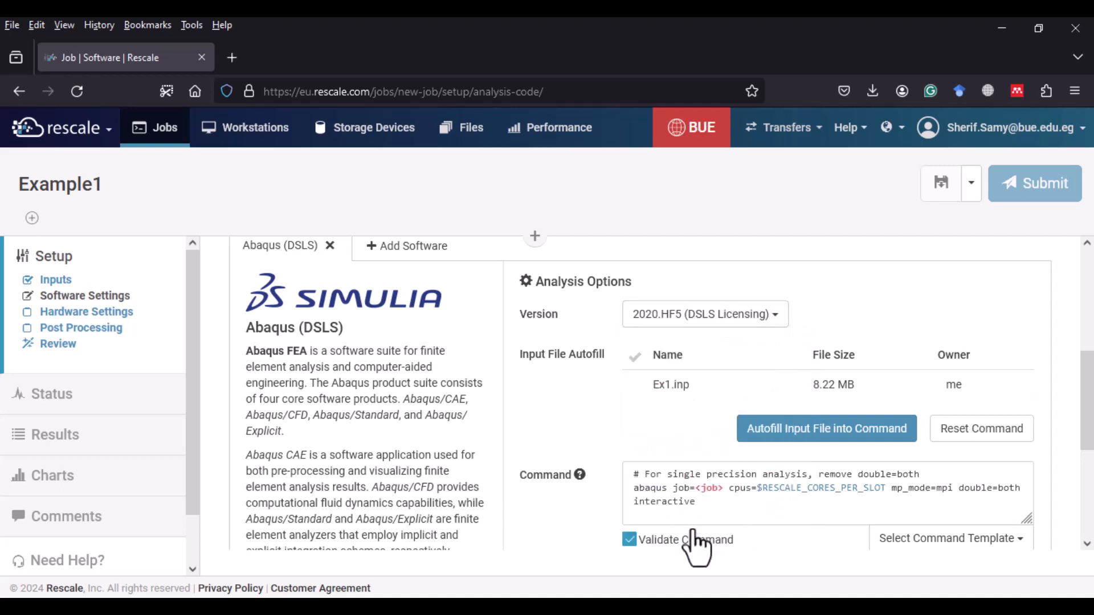
- Autofill the input file into the command and fill the license field with the saved 4085@A-CAM-CENTER server
left_click(782, 450)
scroll(771, 410, "down", 3)
scroll(778, 426, "down", 3)
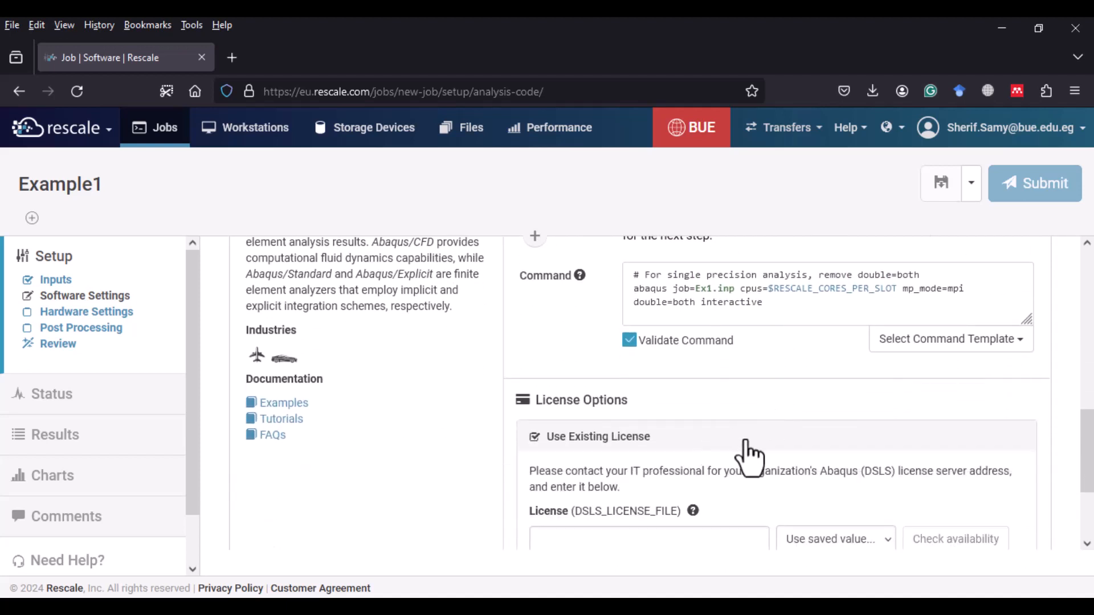
scroll(743, 455, "down", 3)
left_click(793, 396)
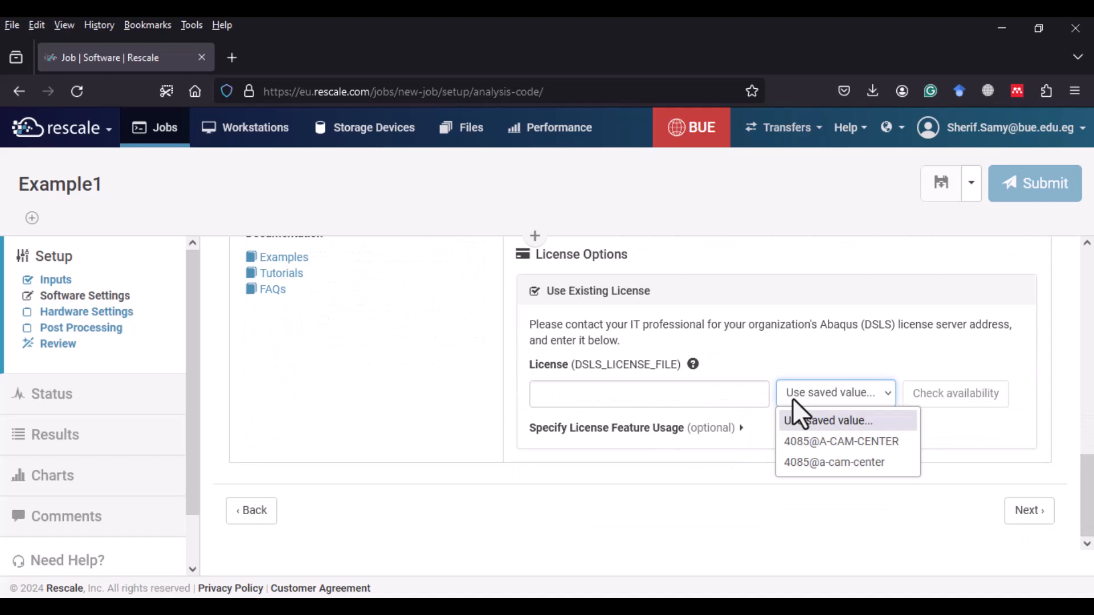
left_click(810, 444)
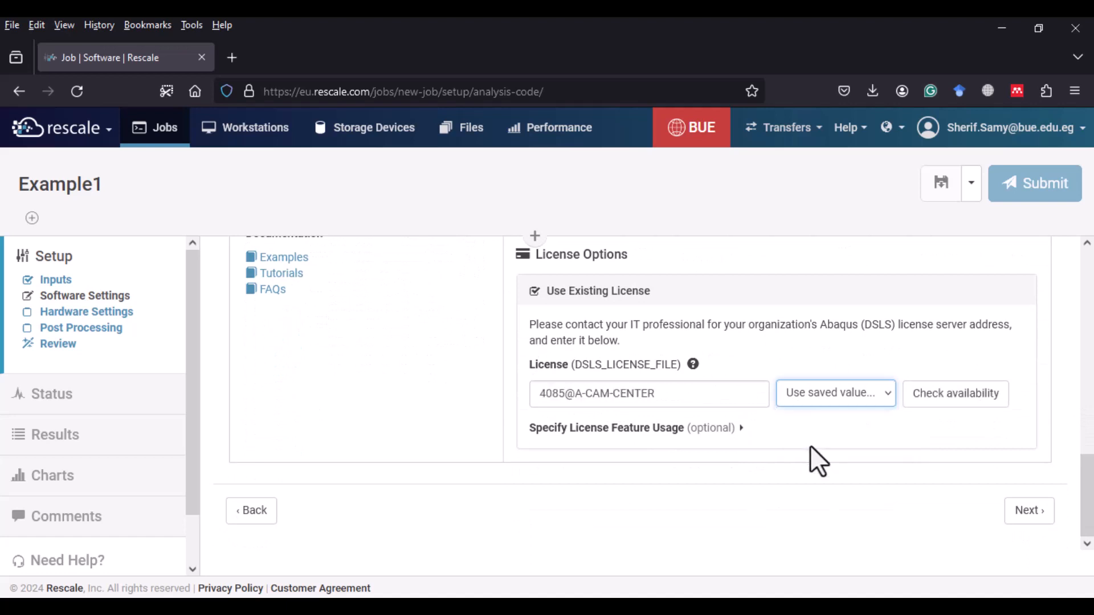
- Continue to the hardware settings and select the Spruce coretype
left_click(1011, 511)
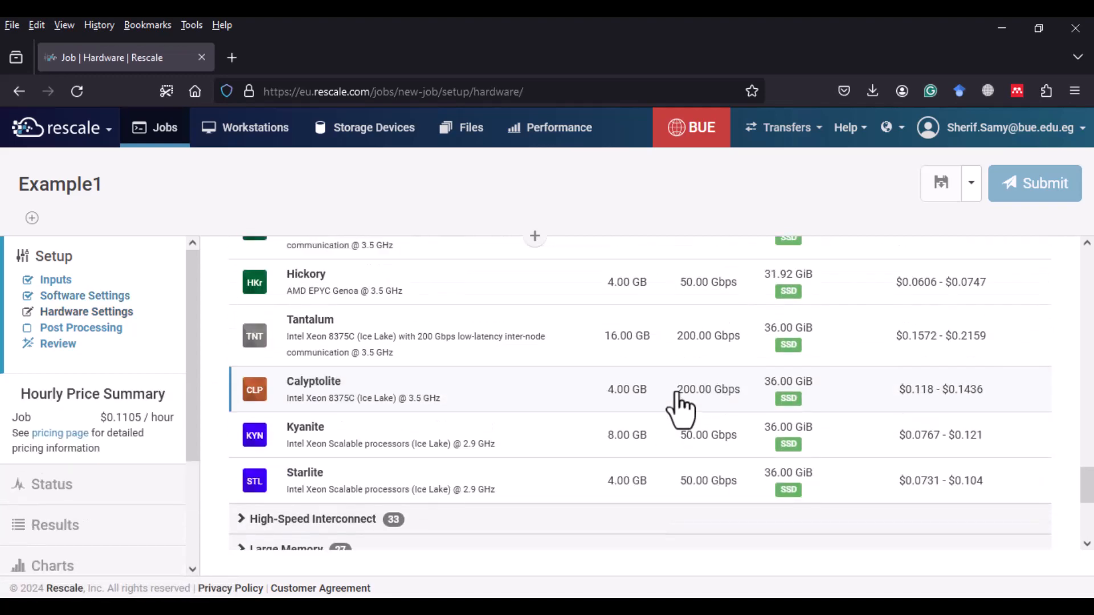
scroll(677, 394, "up", 15)
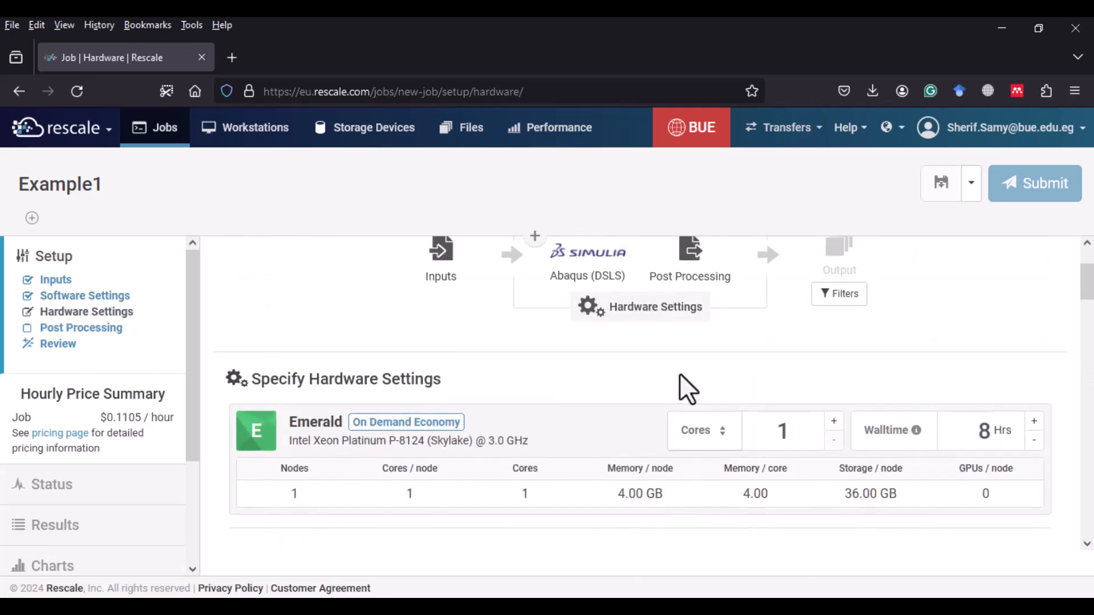
scroll(689, 364, "down", 8)
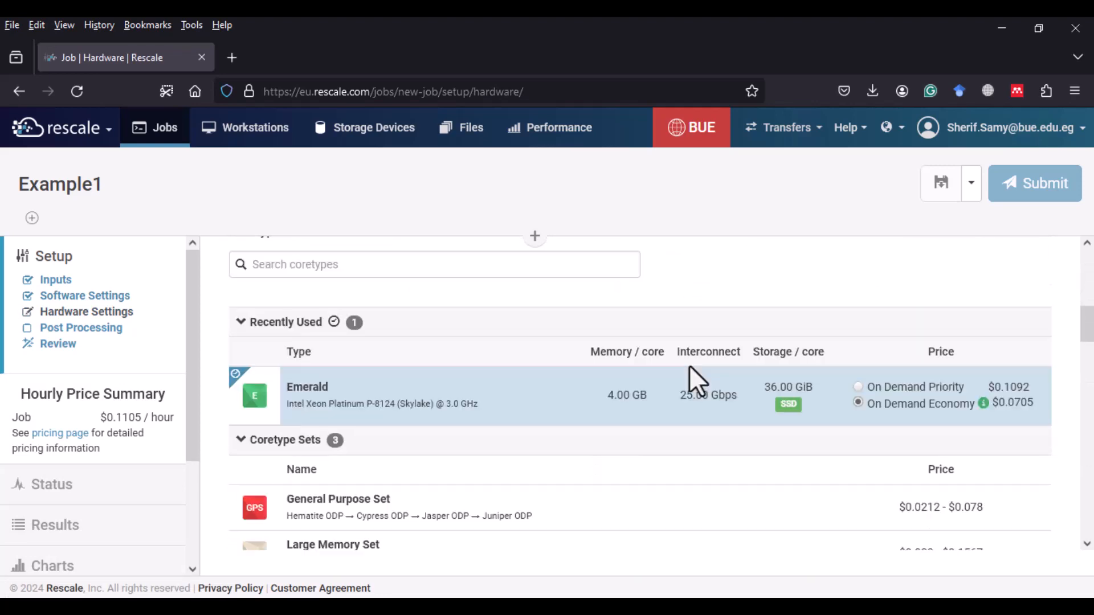
scroll(691, 384, "down", 5)
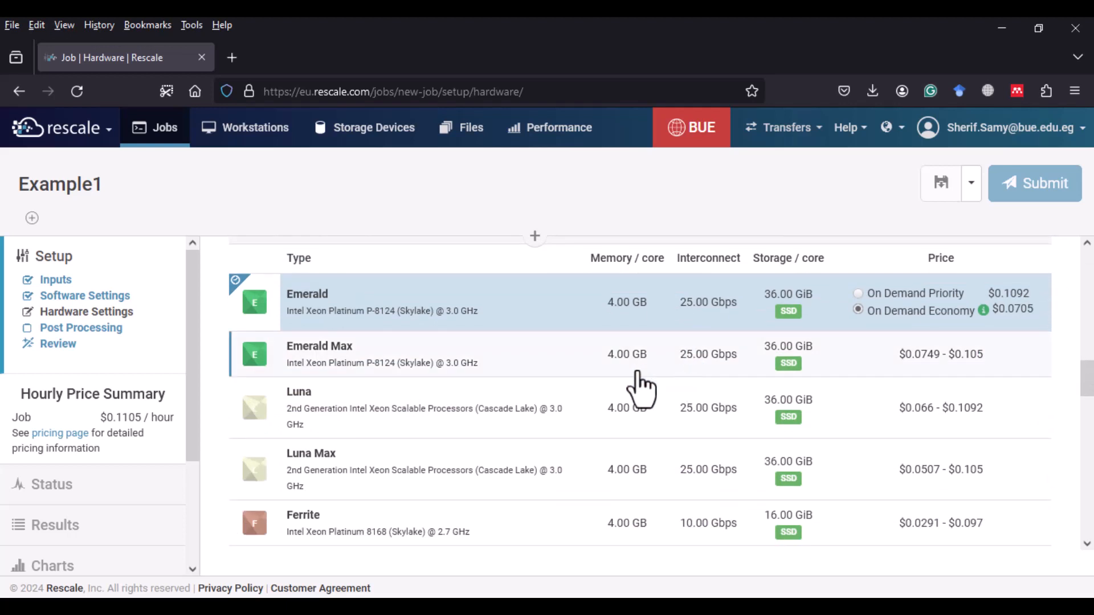
scroll(358, 409, "down", 6)
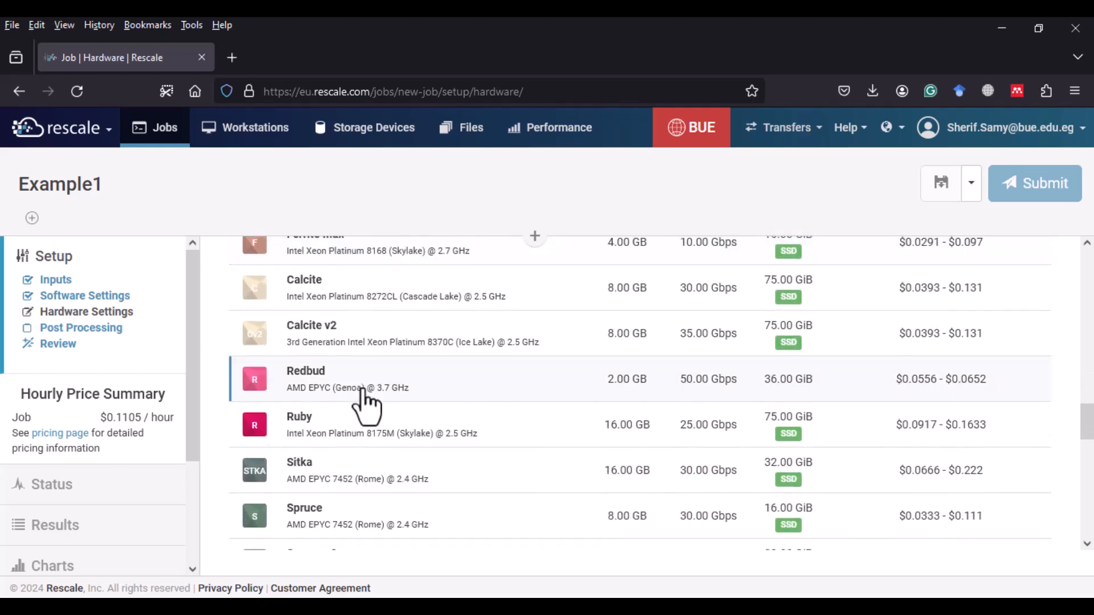
left_click(365, 527)
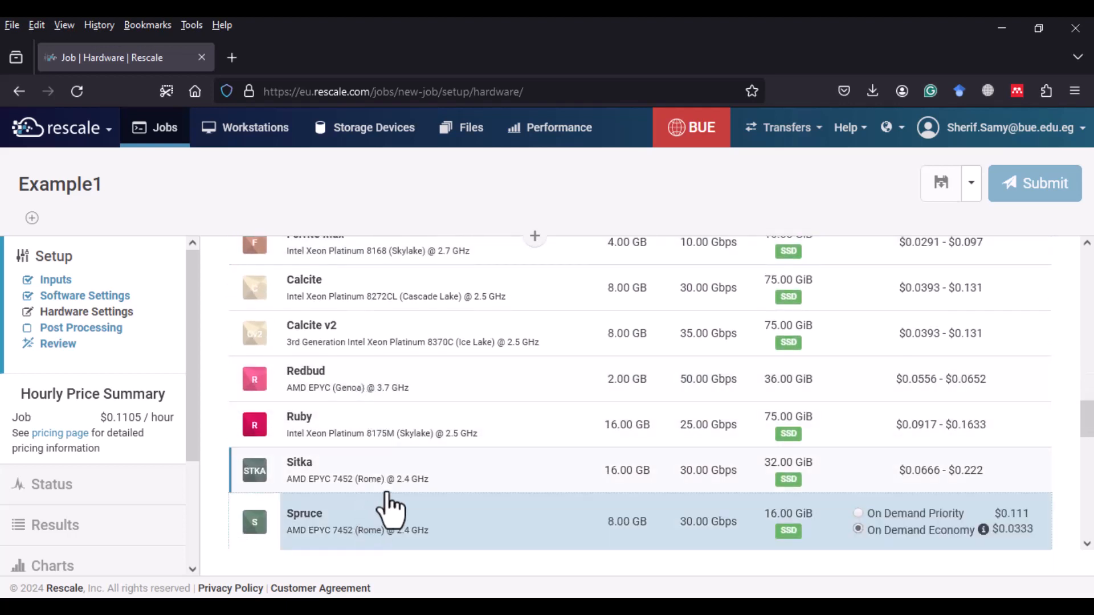
- Set the Spruce hardware to 16 cores
scroll(517, 476, "up", 8)
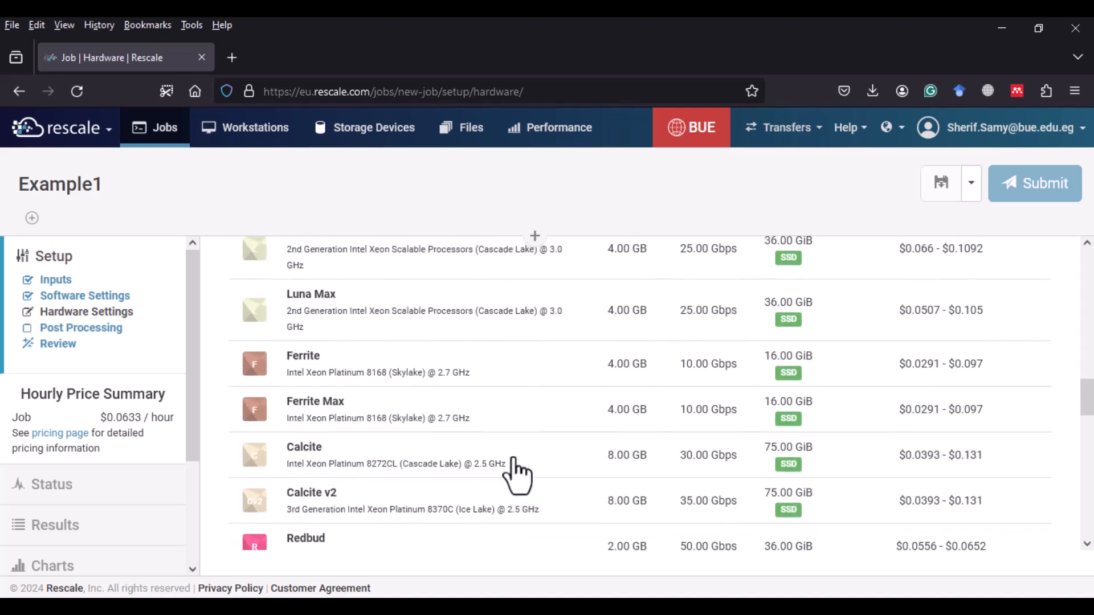
scroll(517, 466, "up", 6)
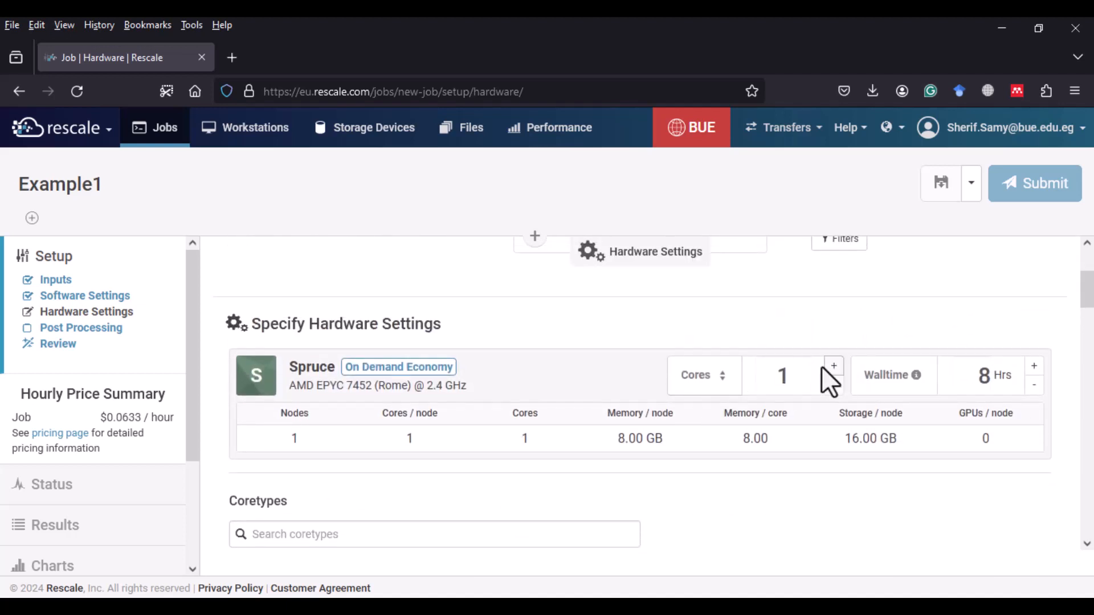
left_click_drag(799, 373, 779, 375)
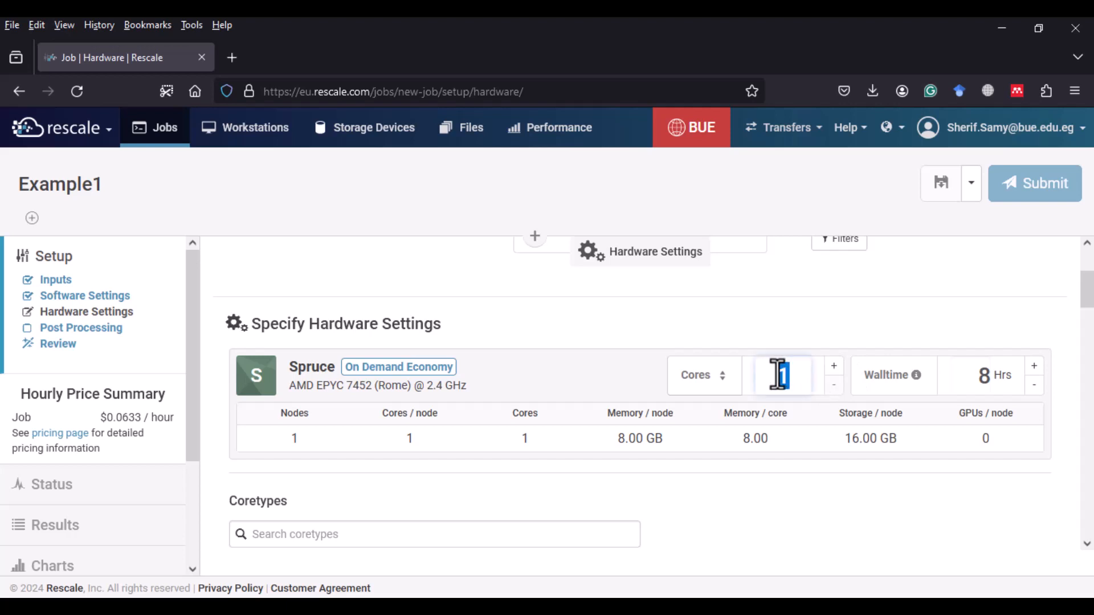
type("16")
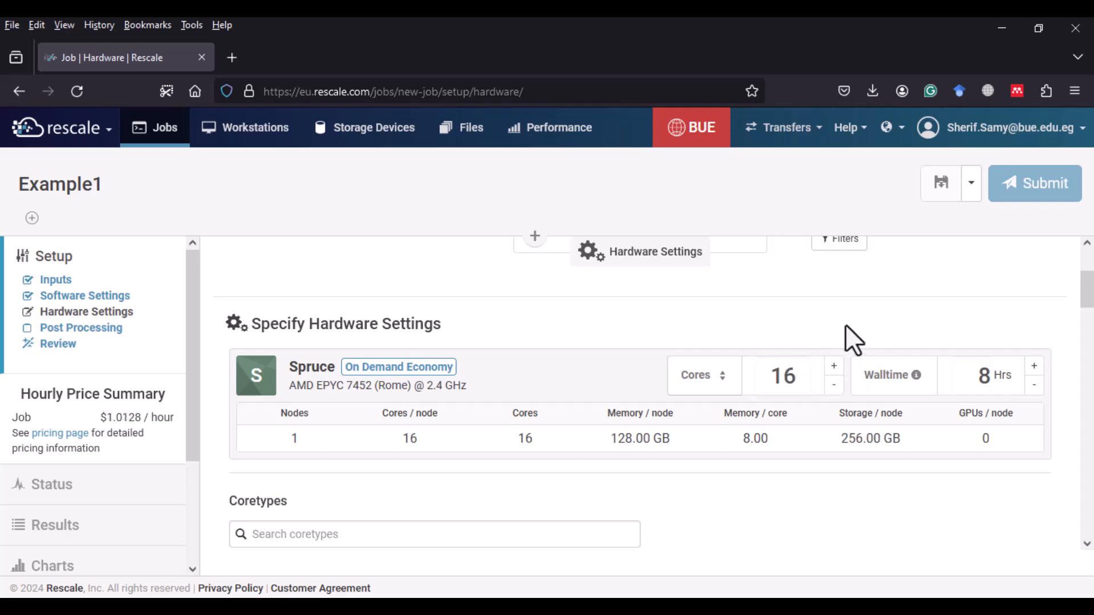
- Assign the job to the Test_Rescale project and submit it
scroll(845, 325, "up", 3)
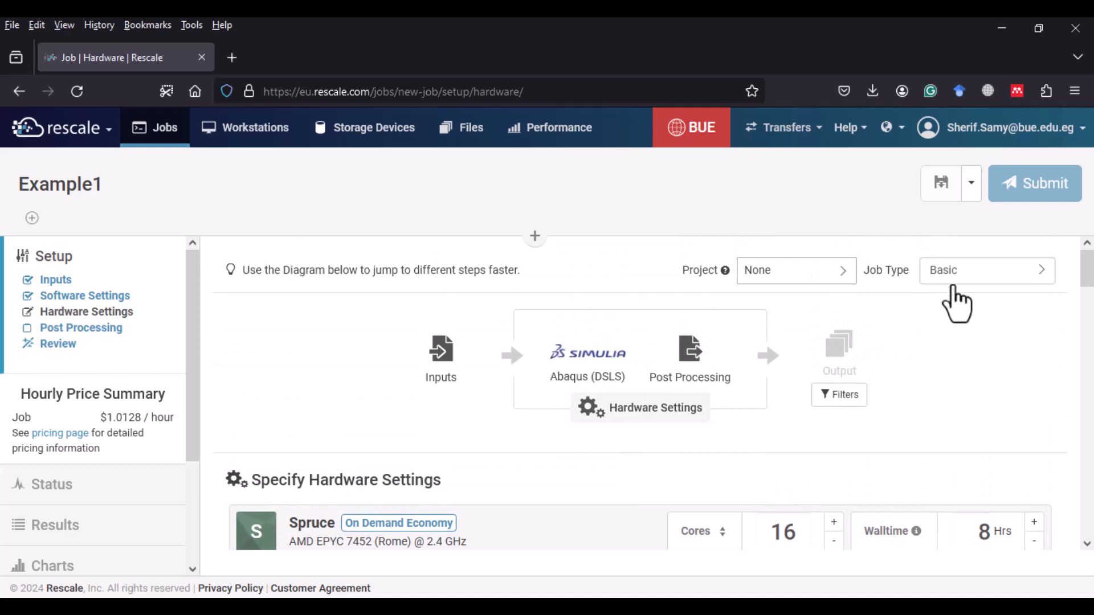
left_click(842, 276)
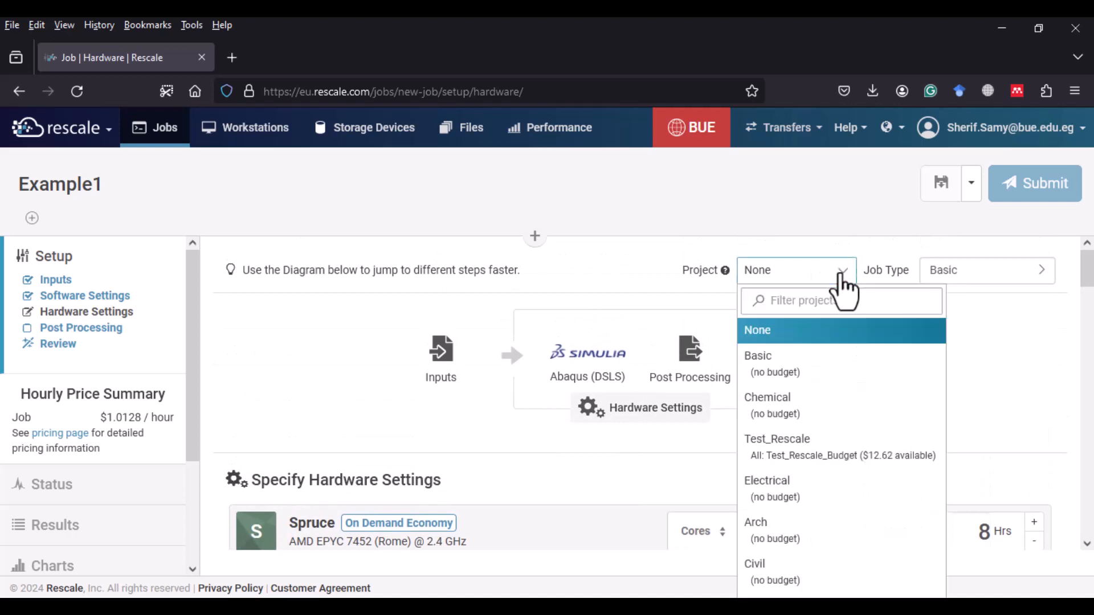
left_click(789, 442)
scroll(953, 376, "down", 2)
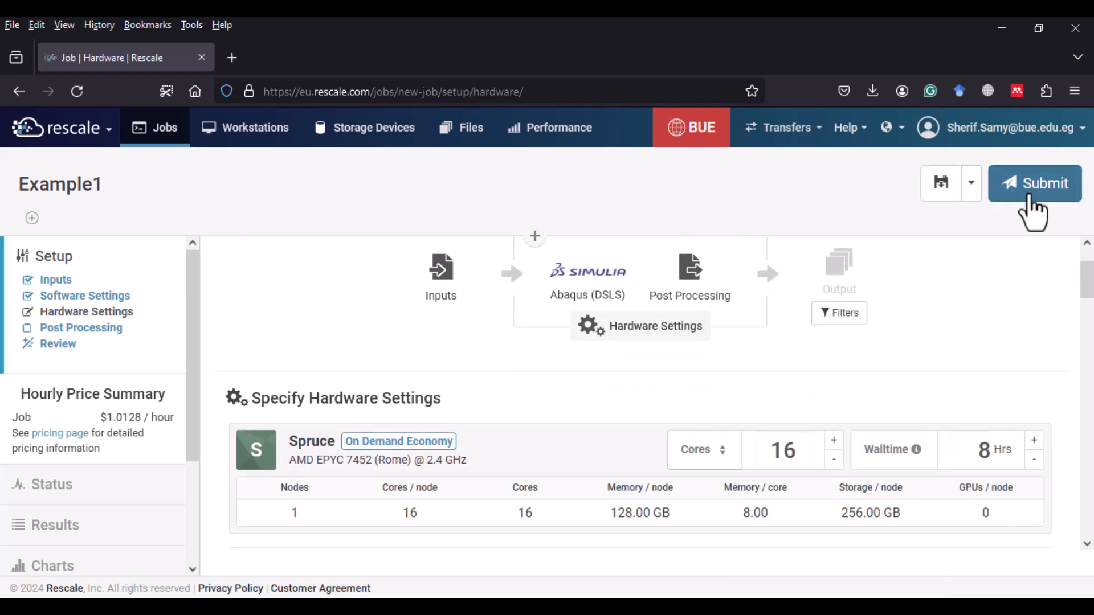
left_click(1030, 197)
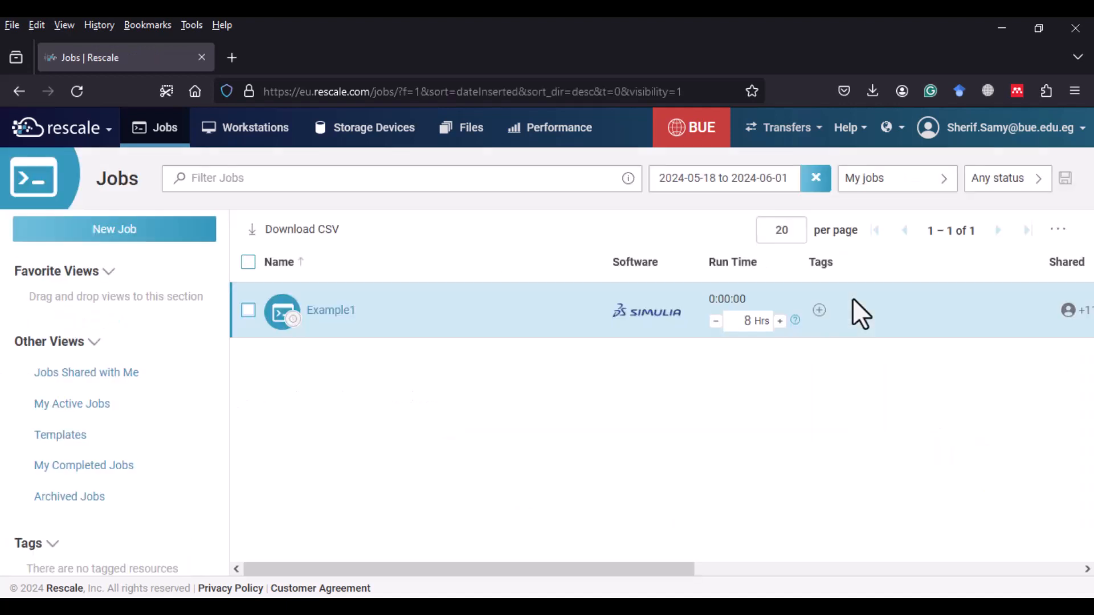
- Open the running Example1 job and refresh the run file list in the full-screen live tailing view
left_click(335, 312)
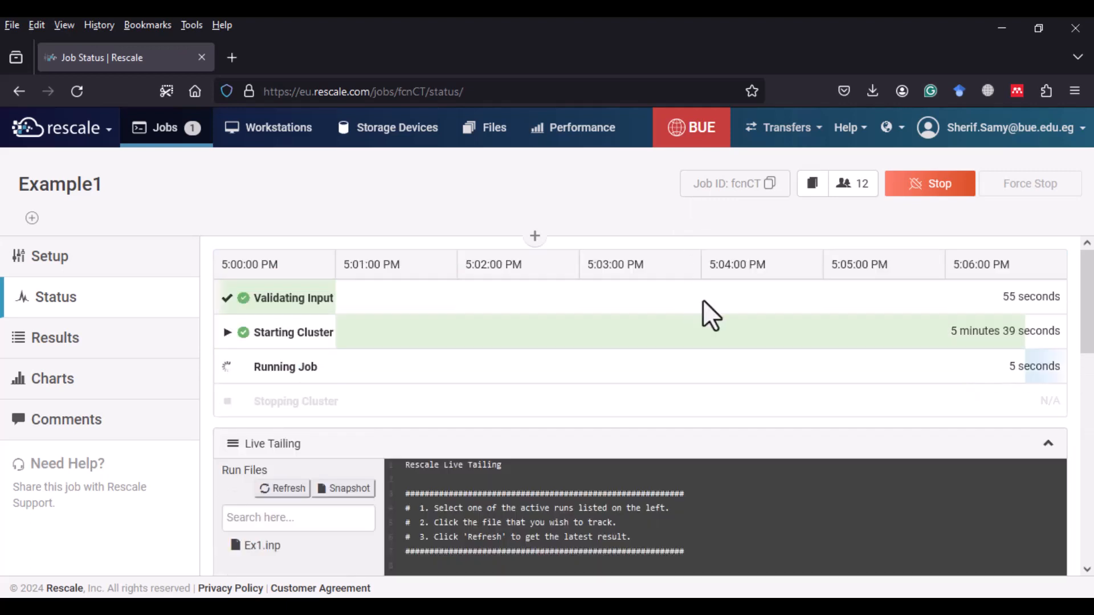
scroll(784, 317, "down", 2)
scroll(785, 334, "down", 2)
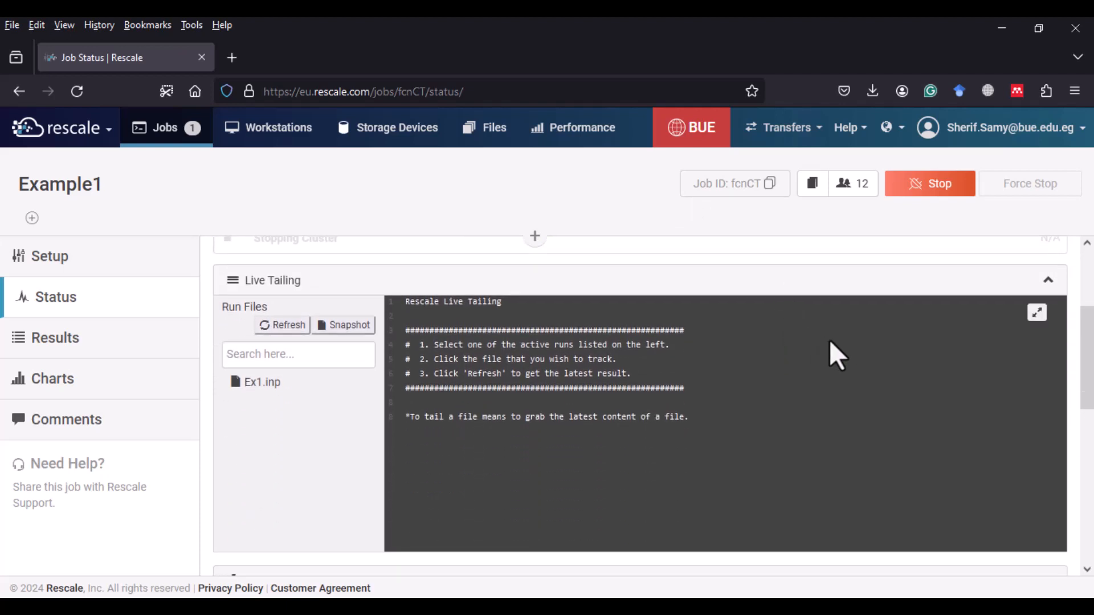
left_click(1037, 313)
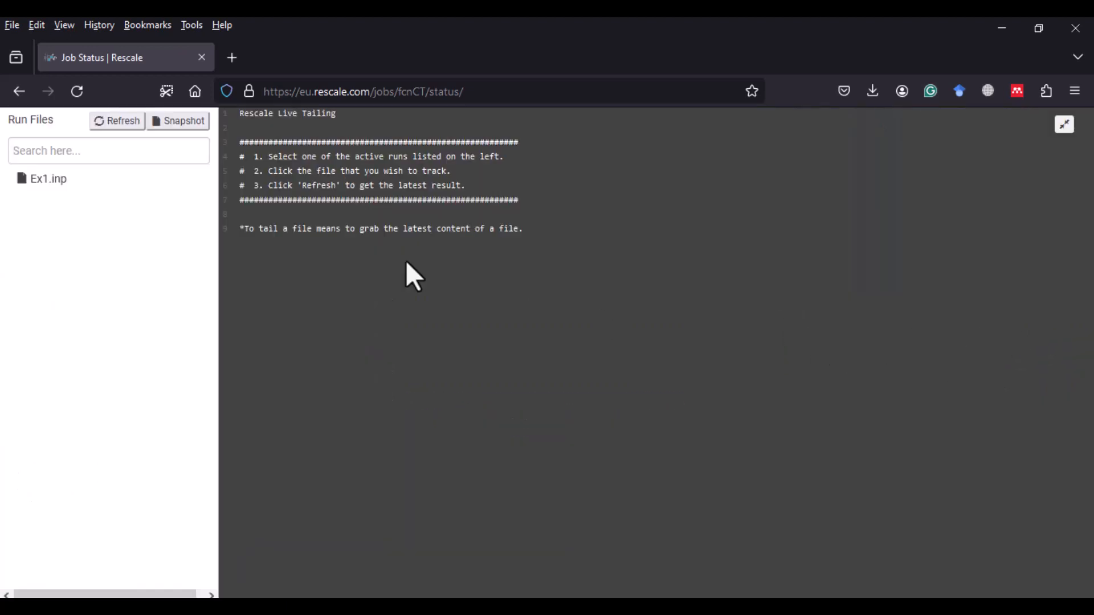
left_click(119, 121)
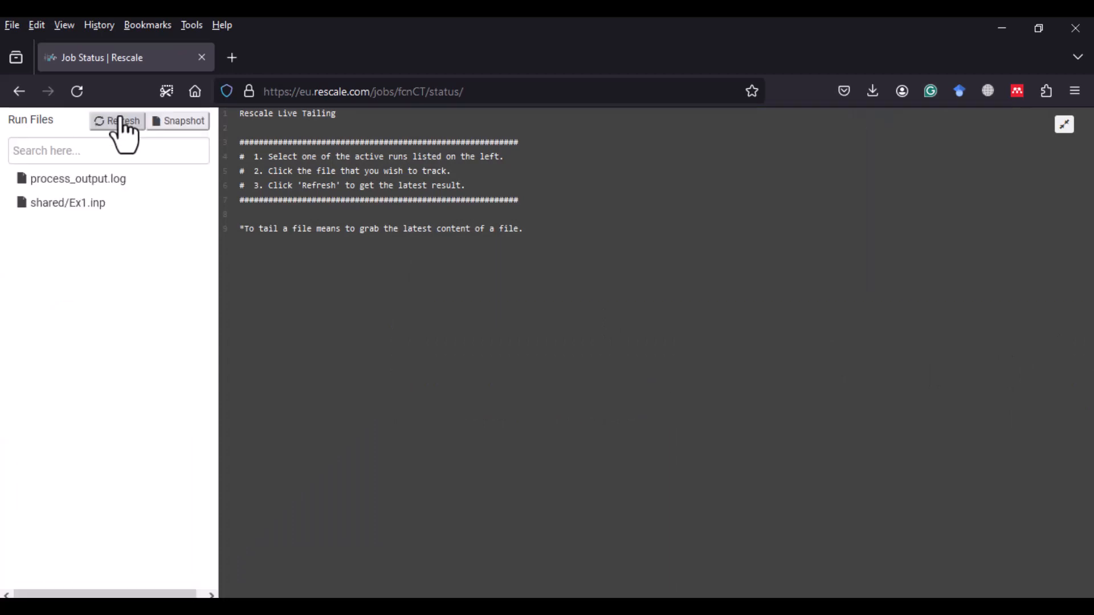
left_click(119, 120)
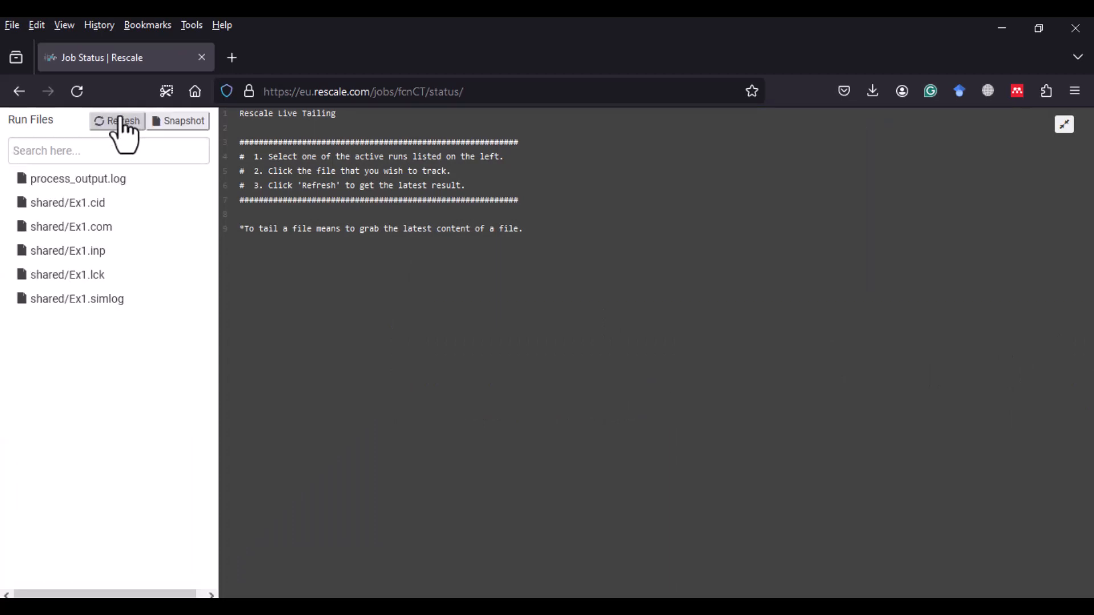
left_click(119, 119)
left_click(122, 122)
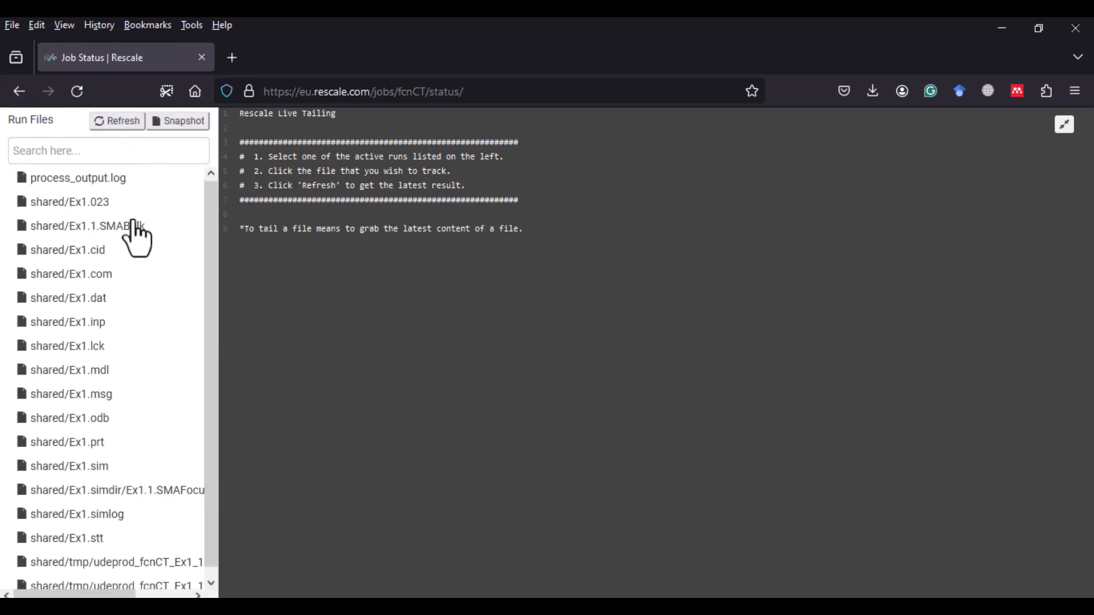
- Tail the Ex1.sta file and leave the full-screen live tailing view
left_click(91, 541)
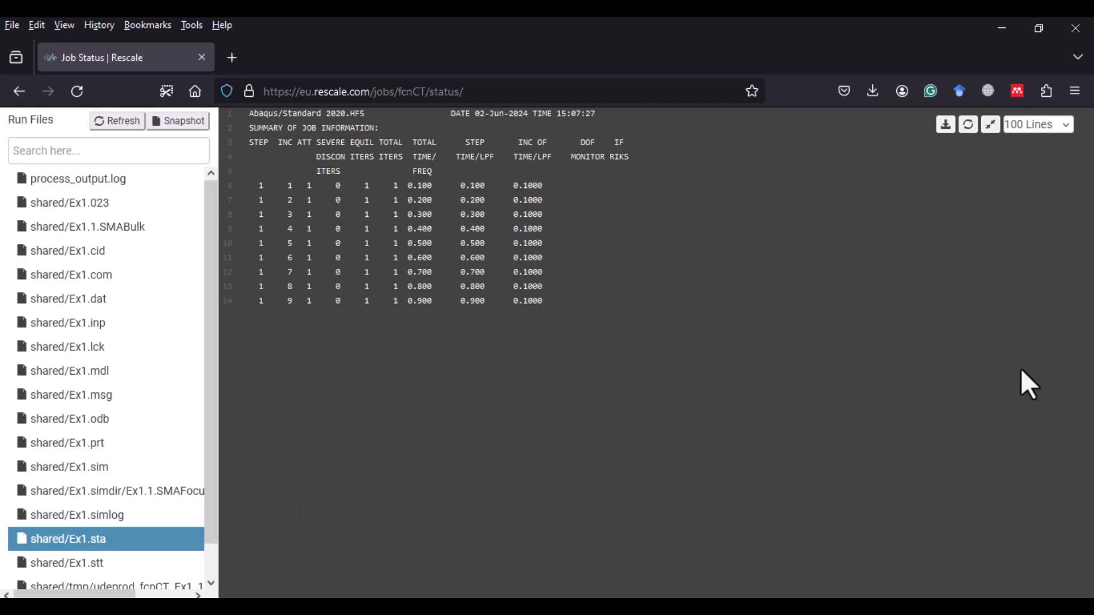
left_click(991, 127)
scroll(621, 317, "up", 3)
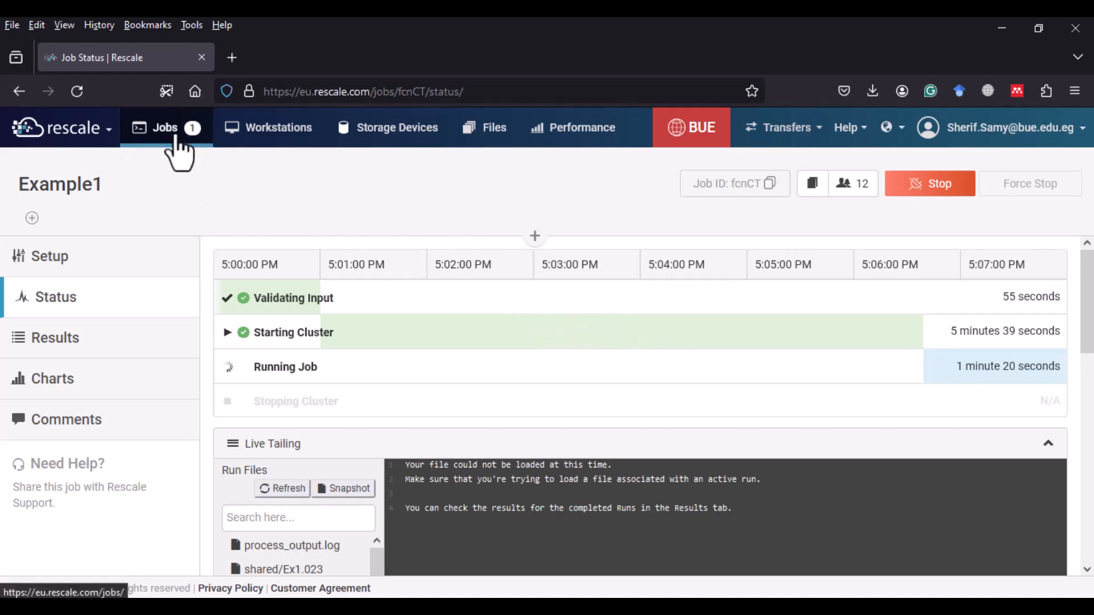
- Open the completed Example1 job's results and download the Ex1.odb file
left_click(175, 139)
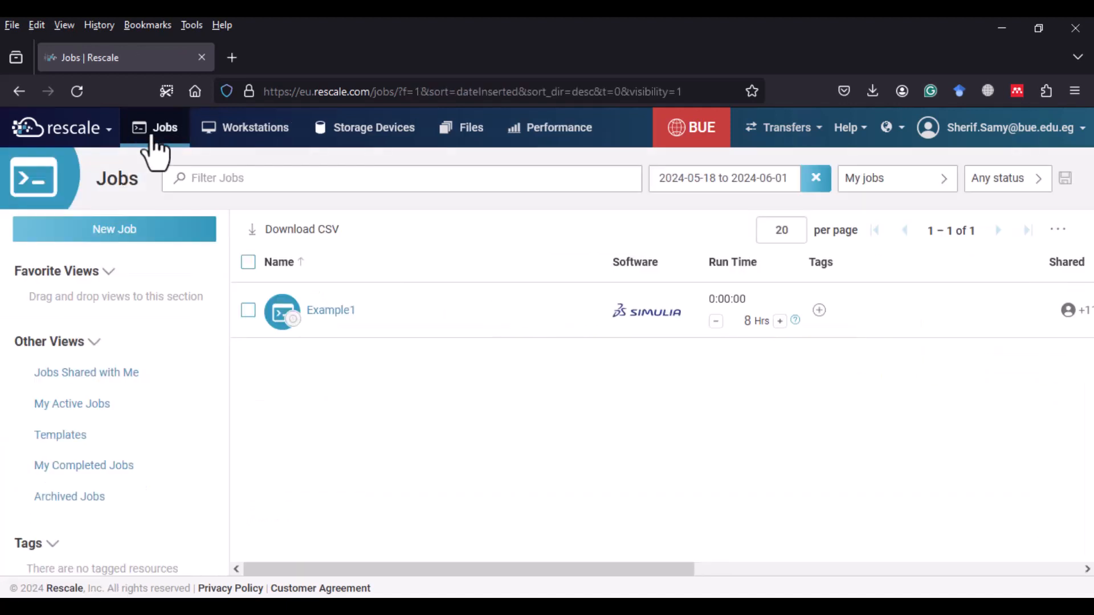
left_click(333, 320)
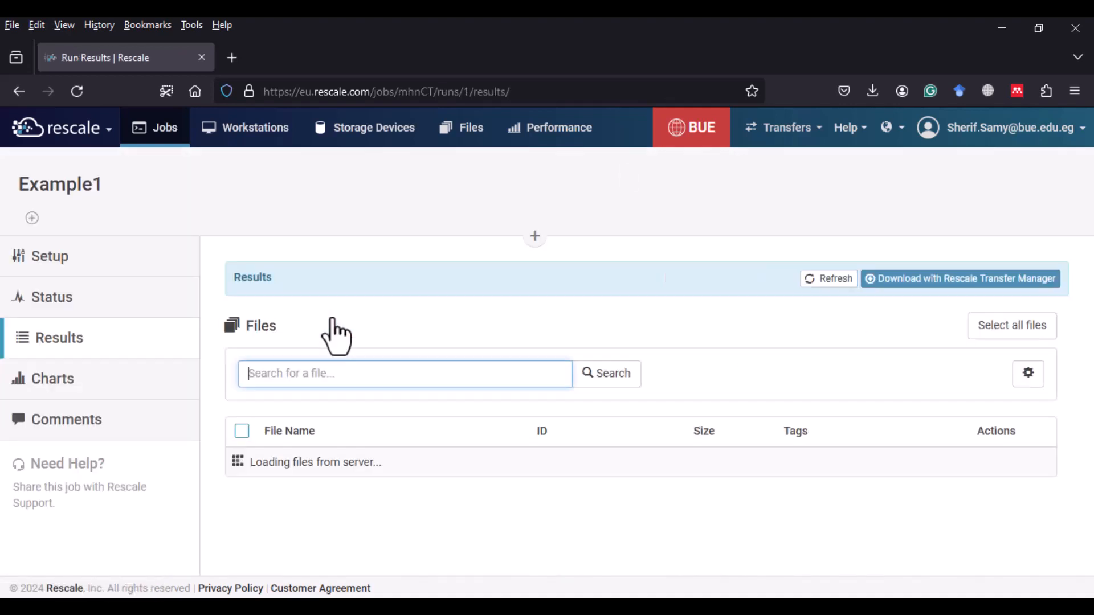
scroll(378, 294, "down", 3)
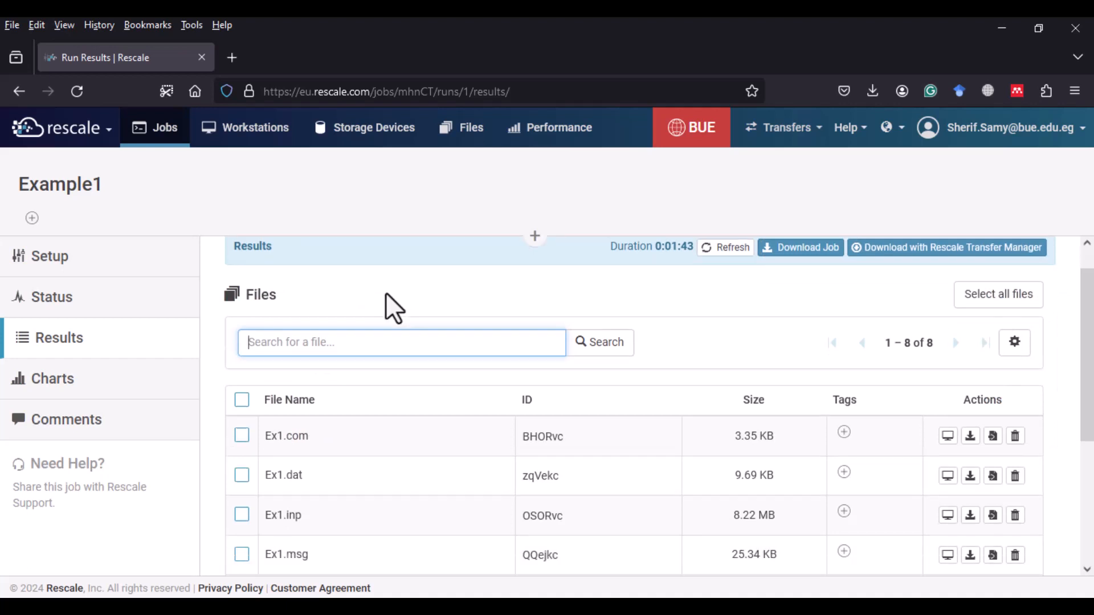
scroll(444, 291, "down", 3)
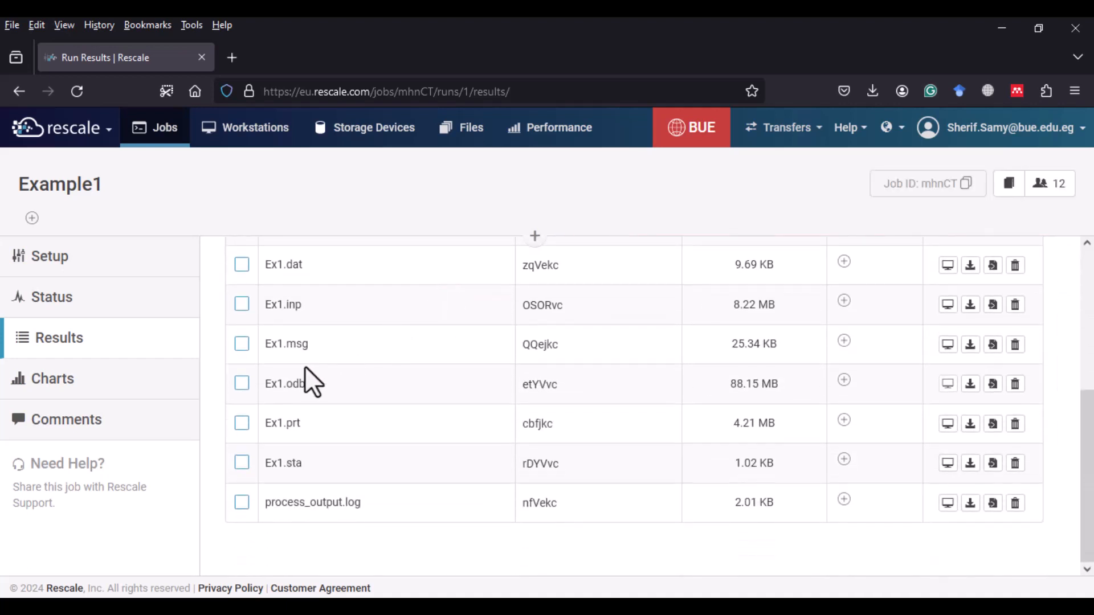
left_click(242, 383)
left_click(971, 384)
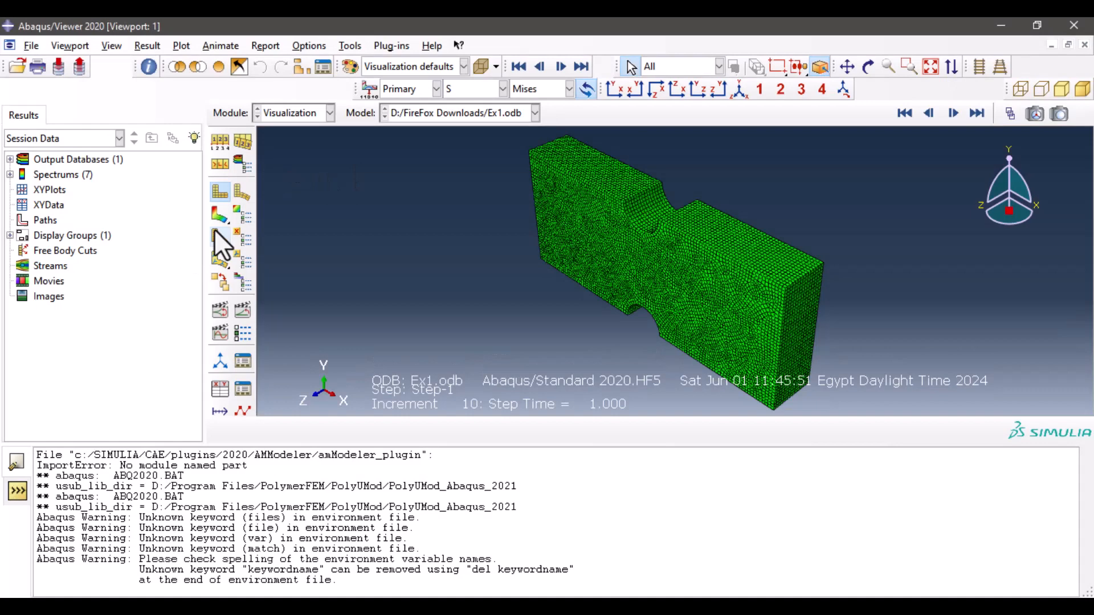
- Plot the Mises stress contours of Ex1.odb and step through the increments to the last frame
left_click(219, 215)
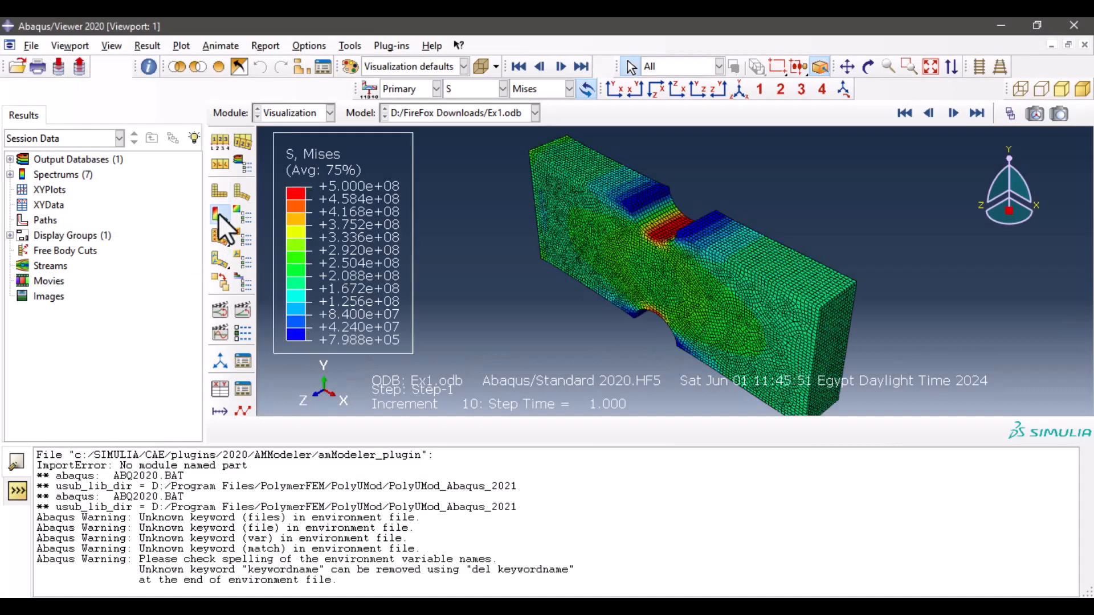
left_click(927, 112)
left_click(928, 111)
left_click(927, 112)
left_click(928, 112)
left_click(928, 111)
left_click(928, 112)
left_click(928, 112)
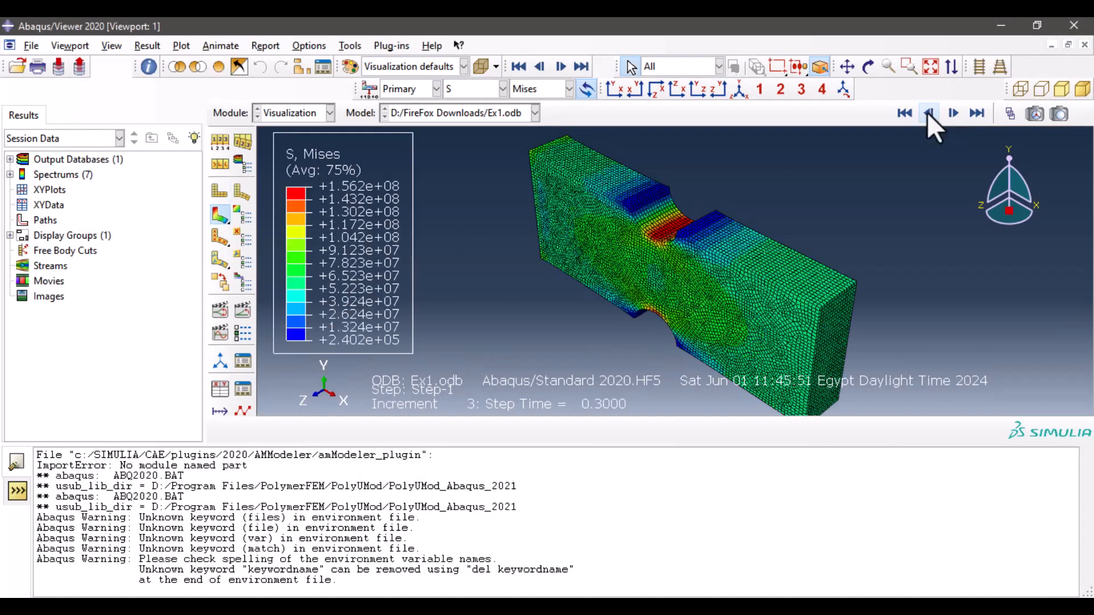
double_click(928, 112)
left_click(927, 112)
left_click(952, 114)
left_click(975, 114)
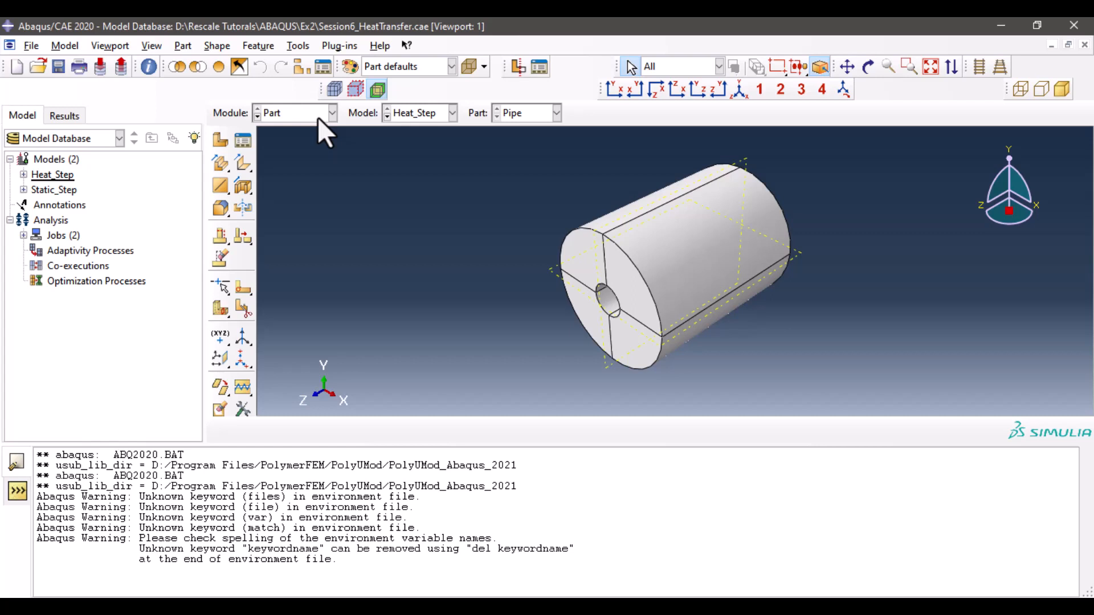
- Switch to the Step module of the Heat_Step model and review the restart requests for Step-1
left_click(317, 118)
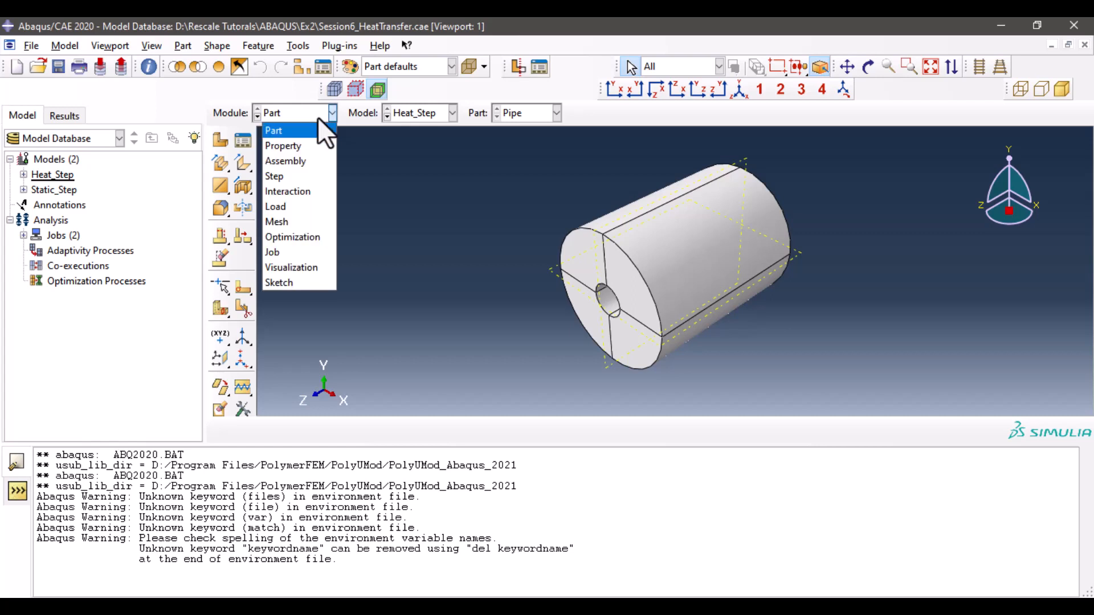
left_click(306, 179)
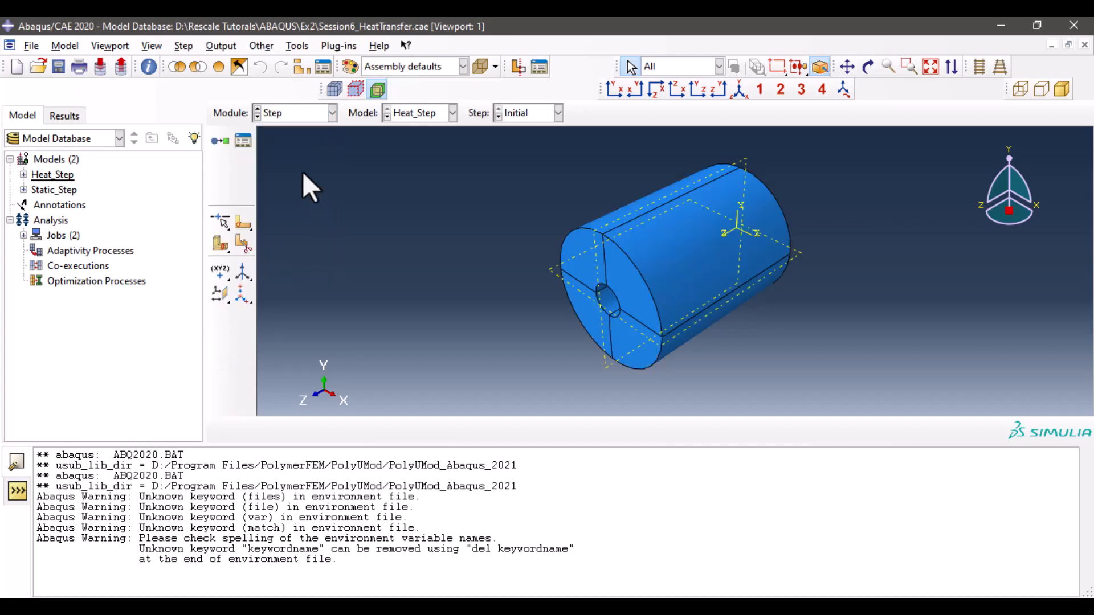
left_click(228, 50)
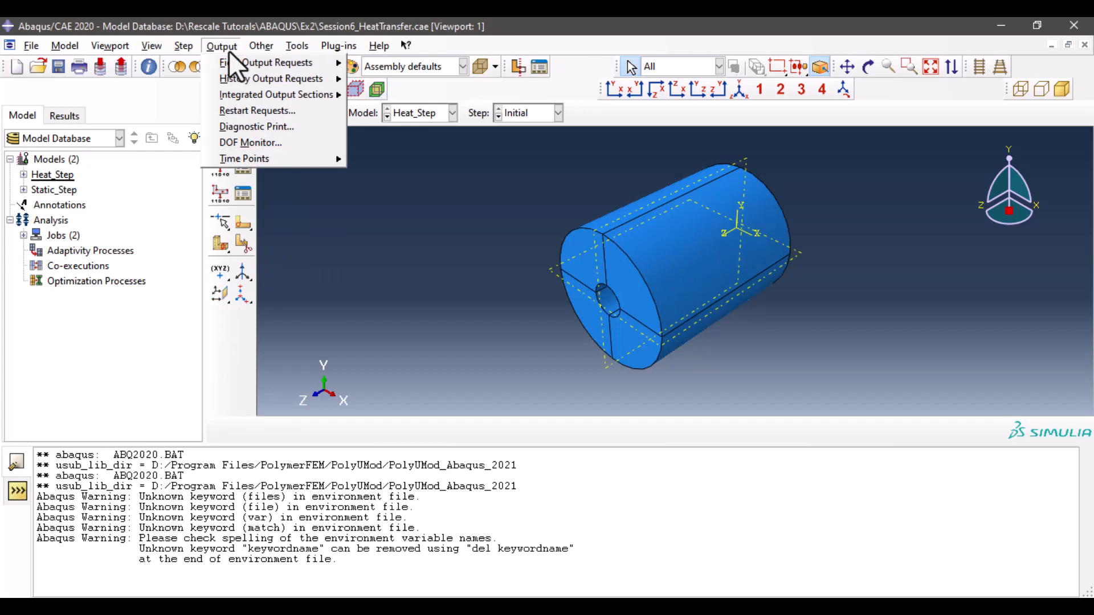
left_click(272, 109)
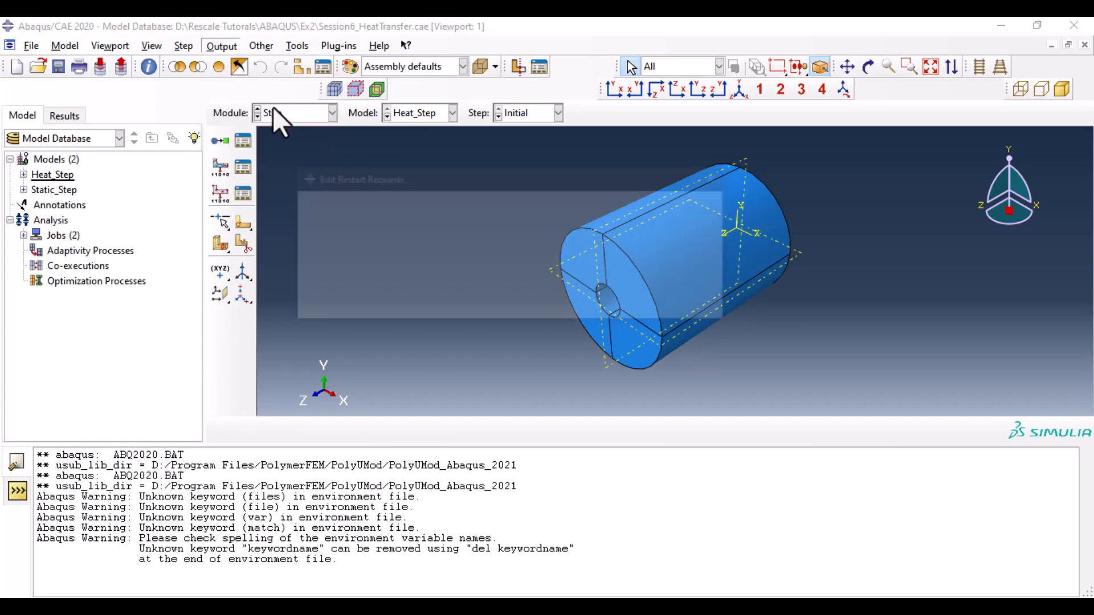
left_click_drag(425, 172, 453, 138)
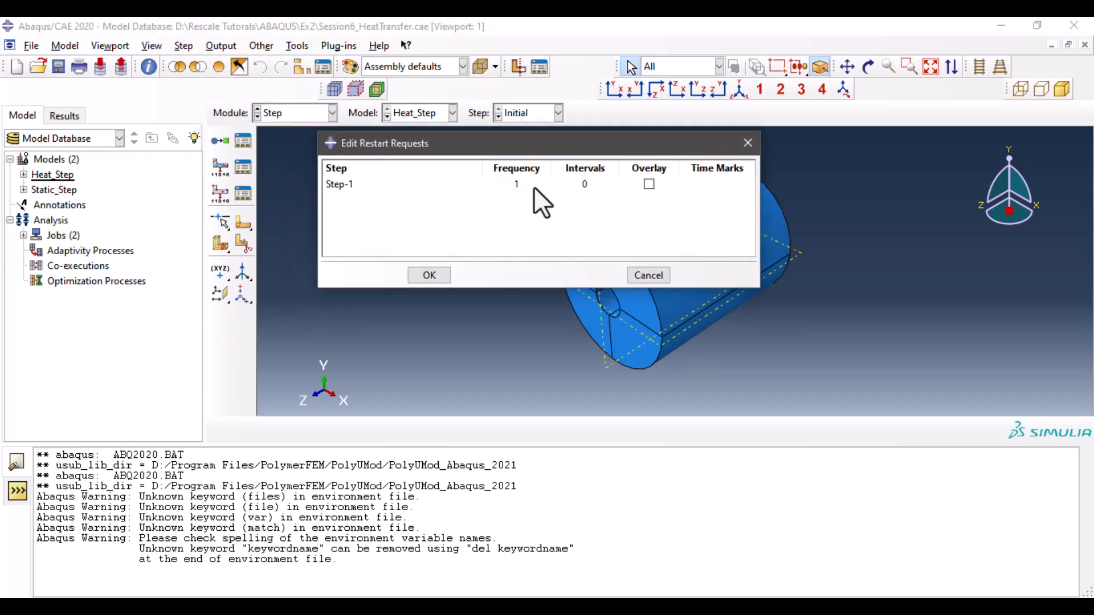
left_click(521, 186)
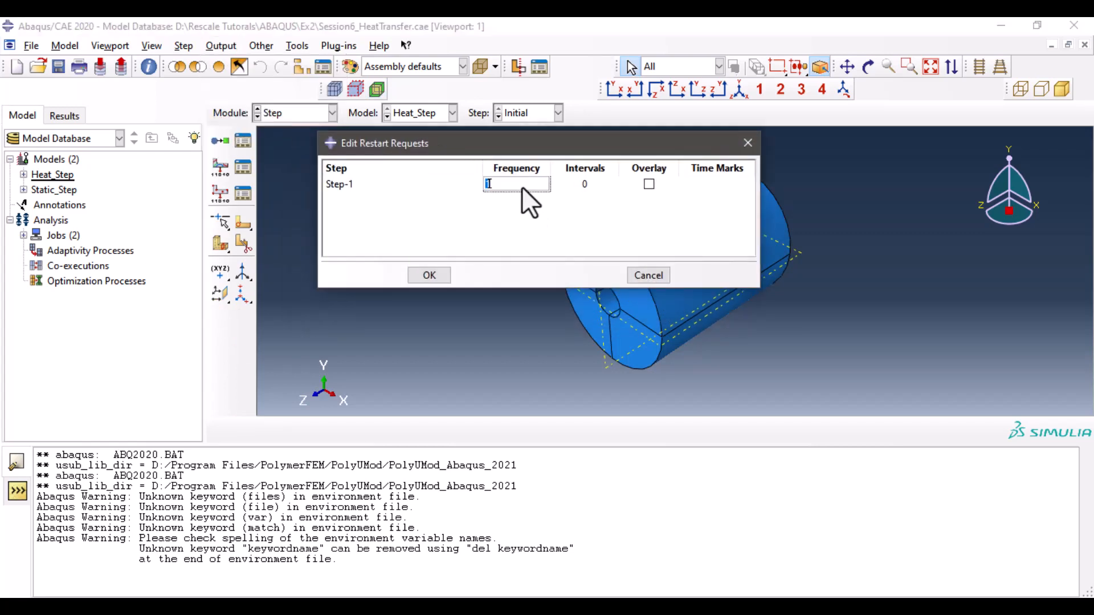
left_click(436, 273)
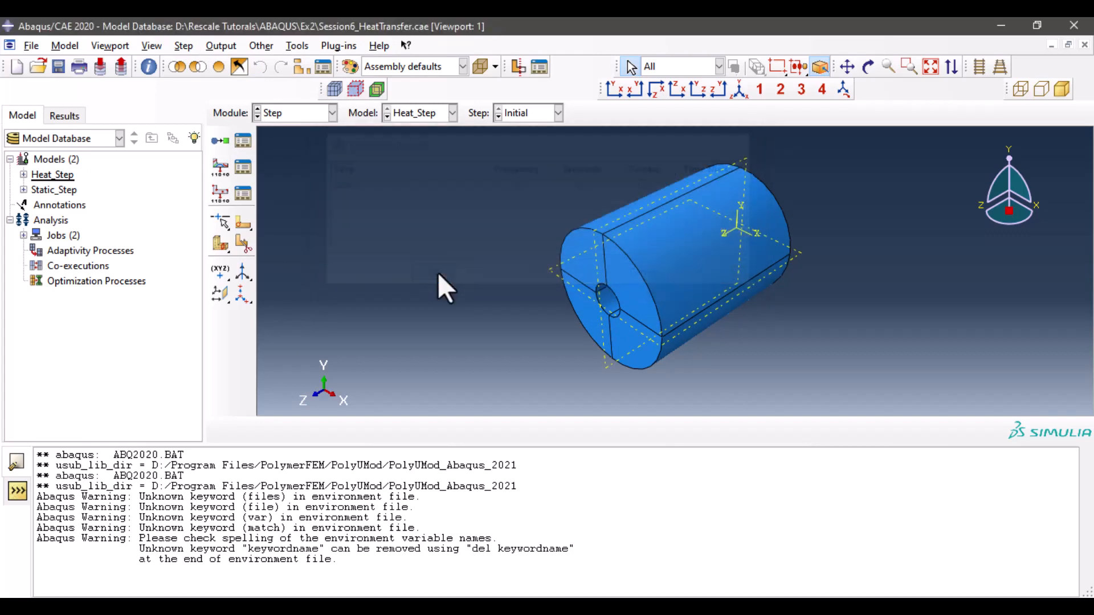
- Switch to the Job module and write the input files for the Phase1 and Phase2 jobs
left_click(314, 118)
left_click(282, 252)
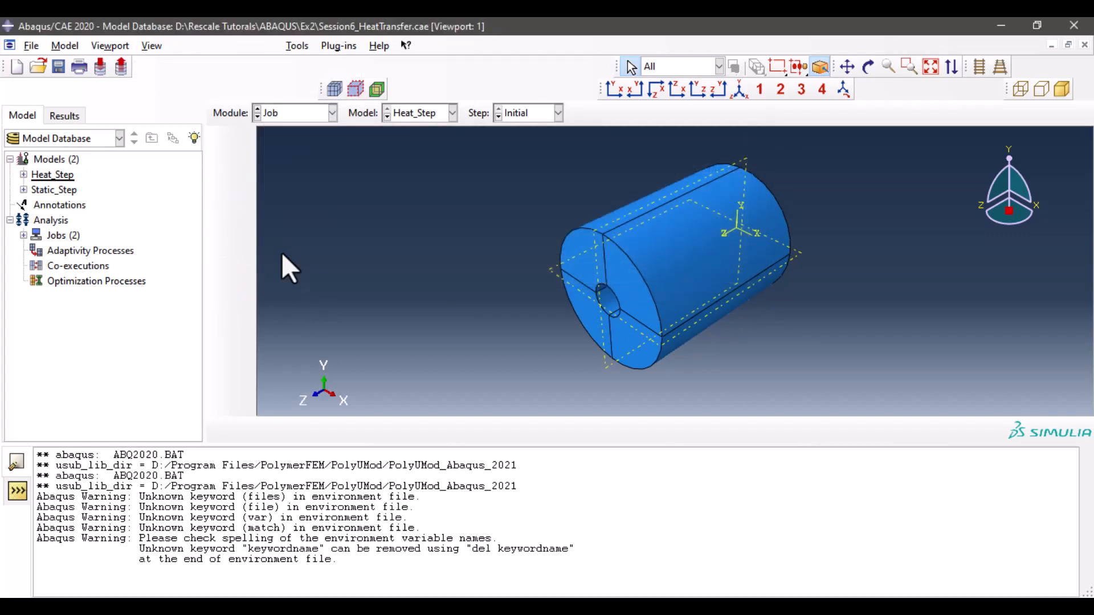
left_click(239, 140)
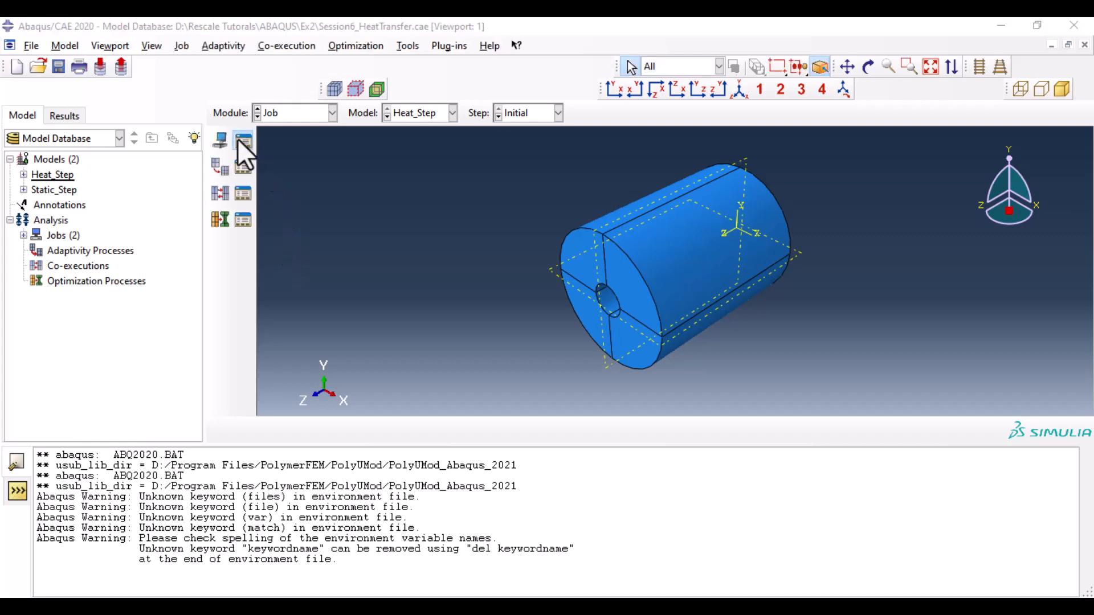
left_click(733, 136)
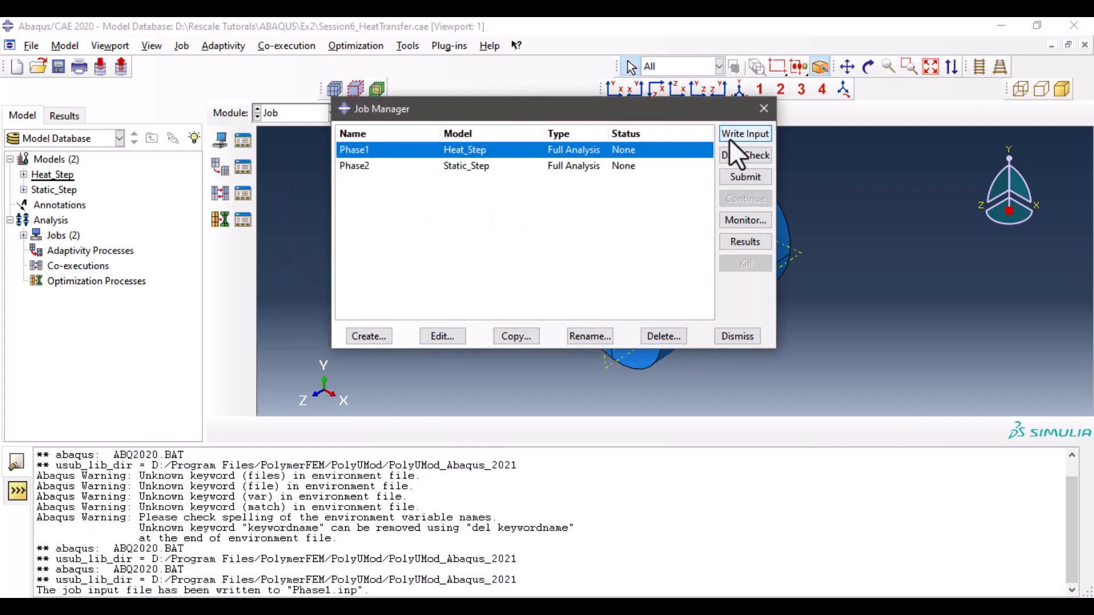
left_click(624, 168)
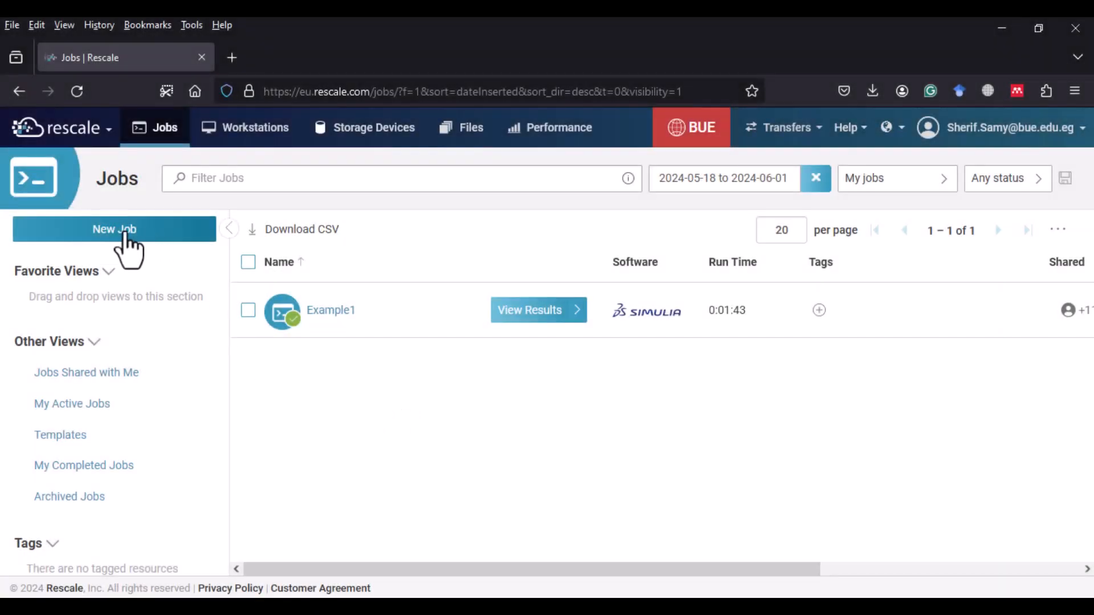
- Create a new blank job on Rescale named Example2- Heat Analysis
left_click(128, 231)
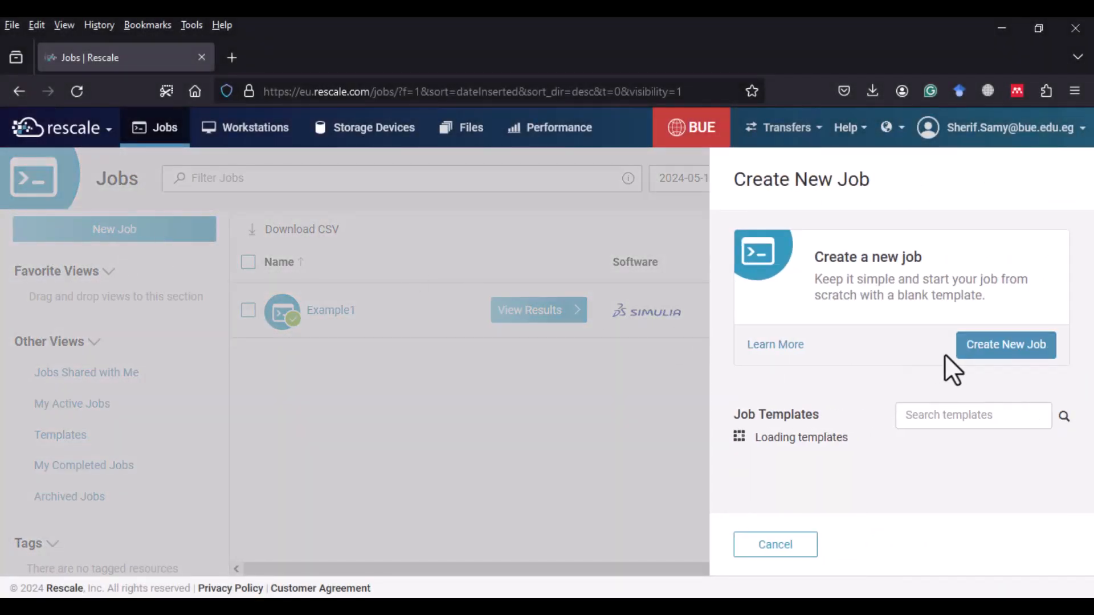
left_click(975, 348)
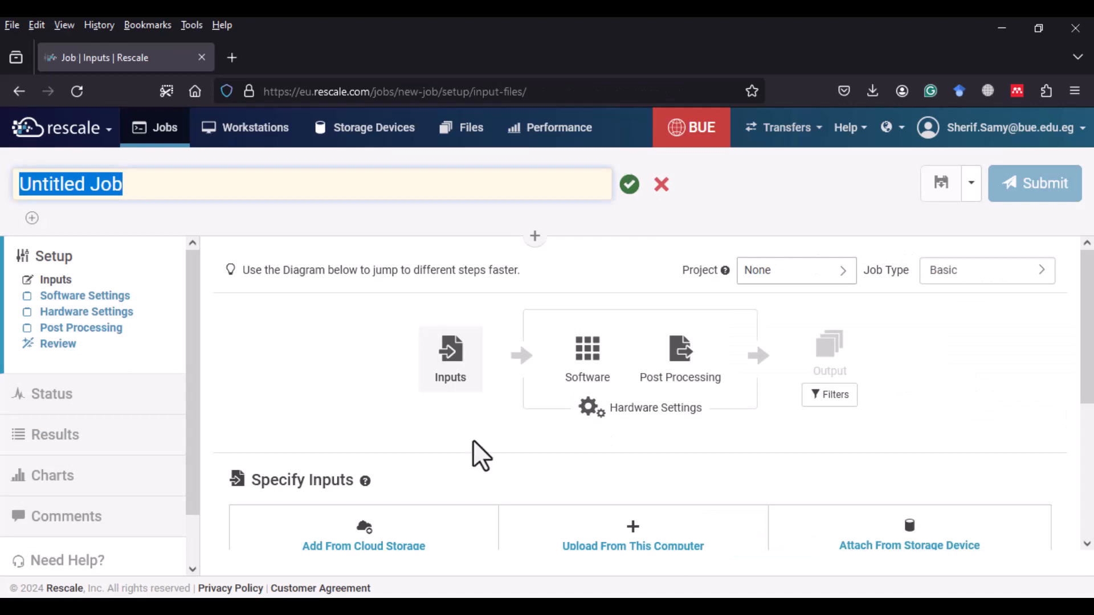
key("BackSpace")
type("Example2- H")
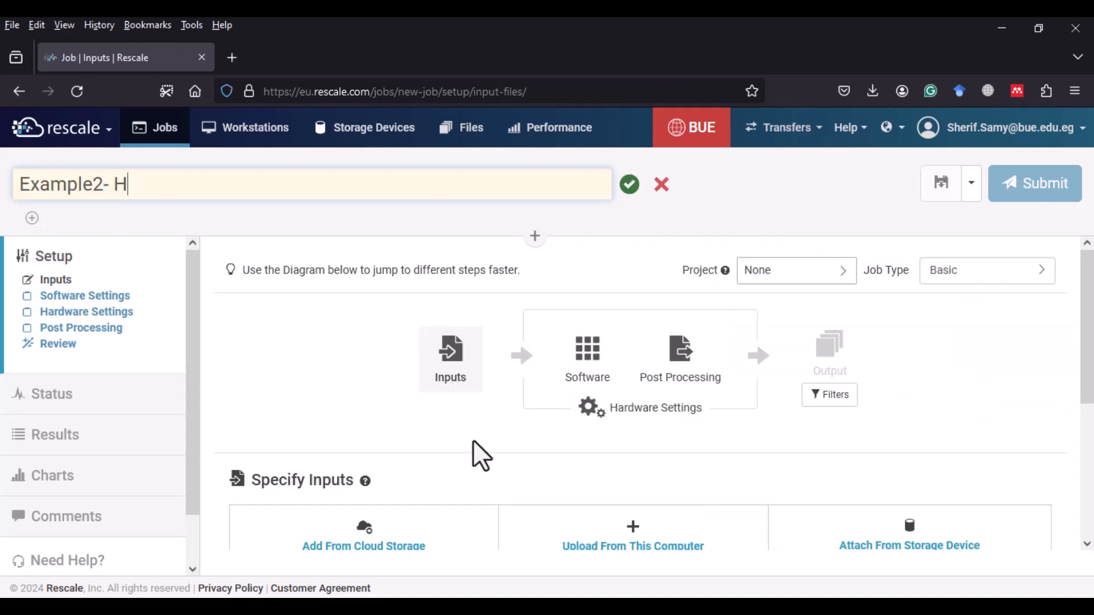
type("eat Analysisi")
key("Return")
- Upload Phase1.inp and Phase2.inp from the local Ex2 folder as the job's input files
scroll(479, 456, "down", 2)
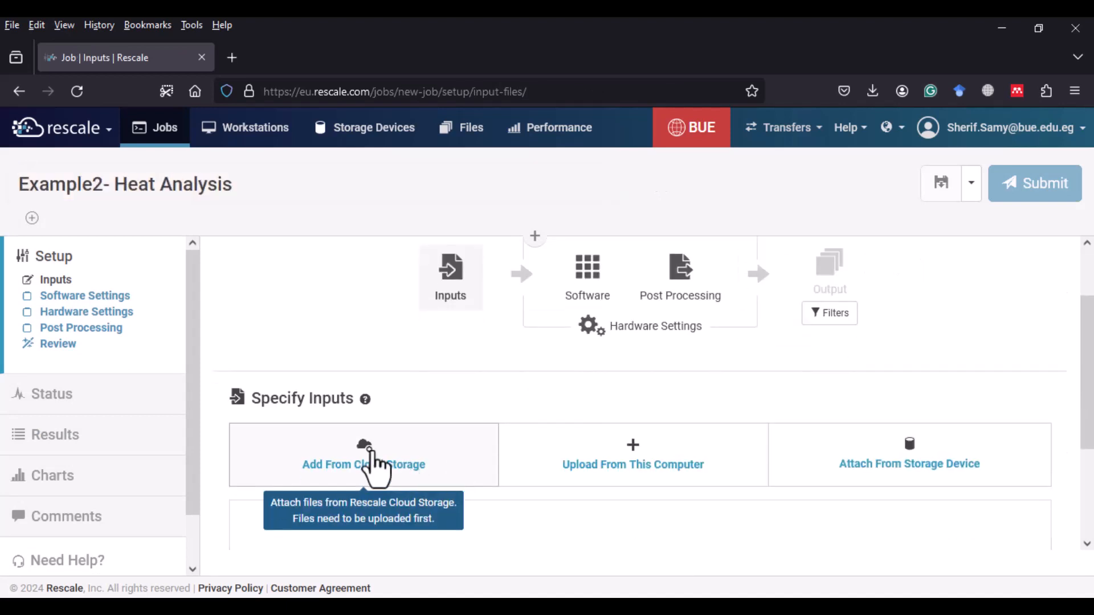
left_click(573, 473)
left_click(193, 179)
left_click(215, 194, "shift")
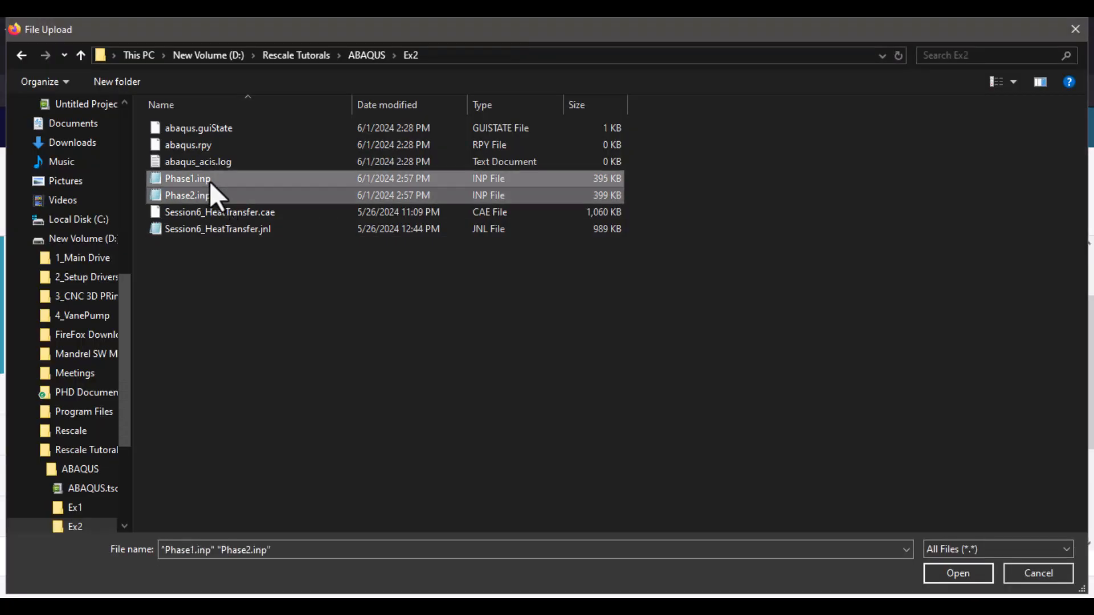
left_click(950, 575)
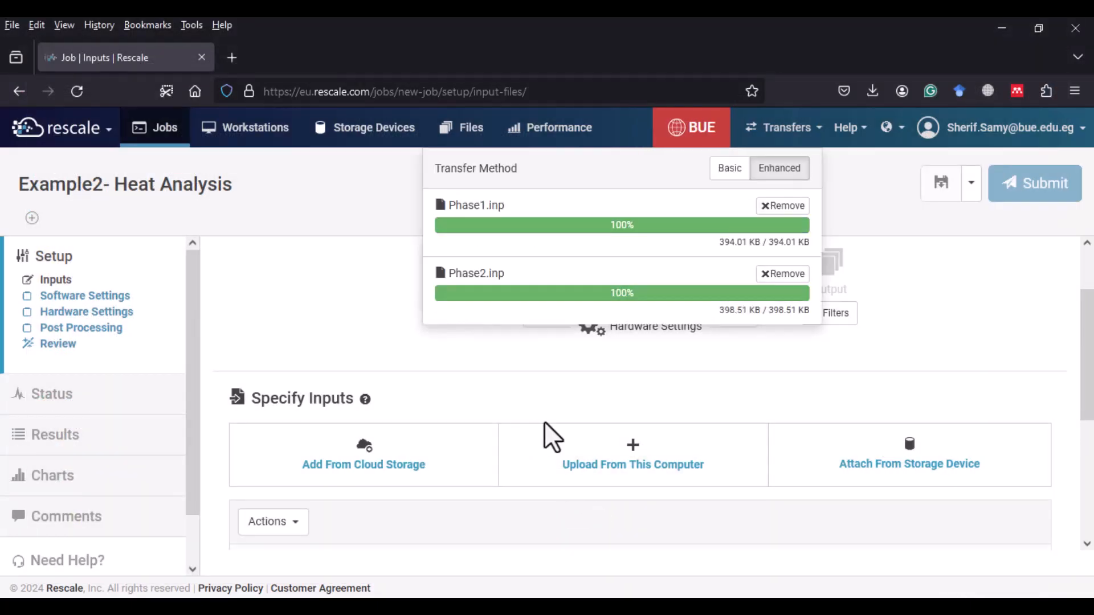
- Choose Abaqus (DSLS) version 2020.HF5 as the software and autofill the command with Phase1.inp
scroll(547, 438, "down", 5)
left_click(1026, 511)
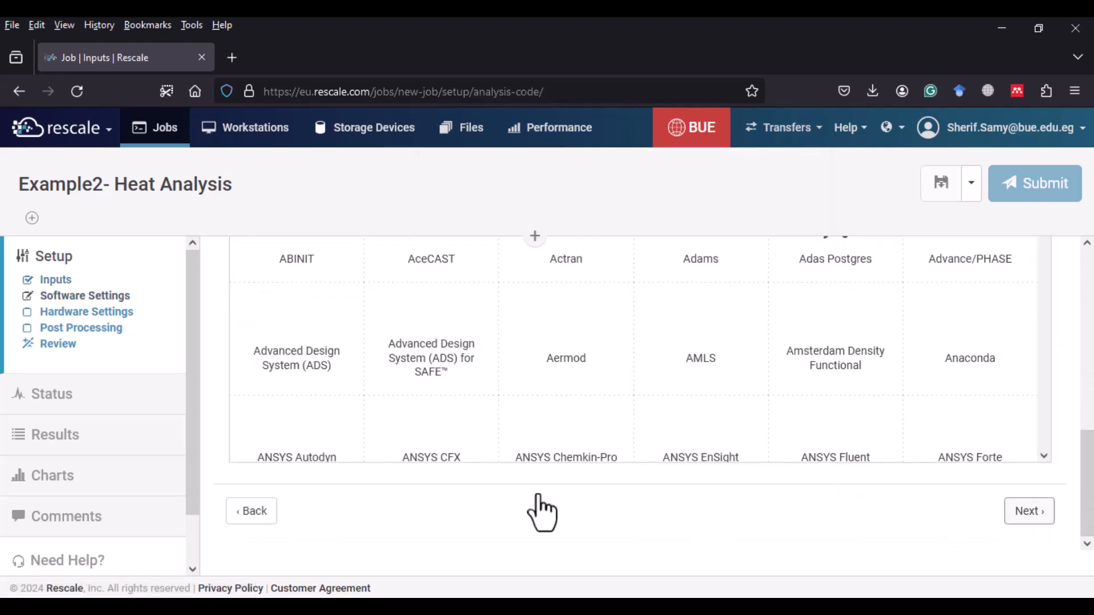
scroll(542, 507, "up", 5)
left_click(325, 479)
scroll(721, 456, "down", 3)
left_click(722, 296)
scroll(684, 461, "down", 3)
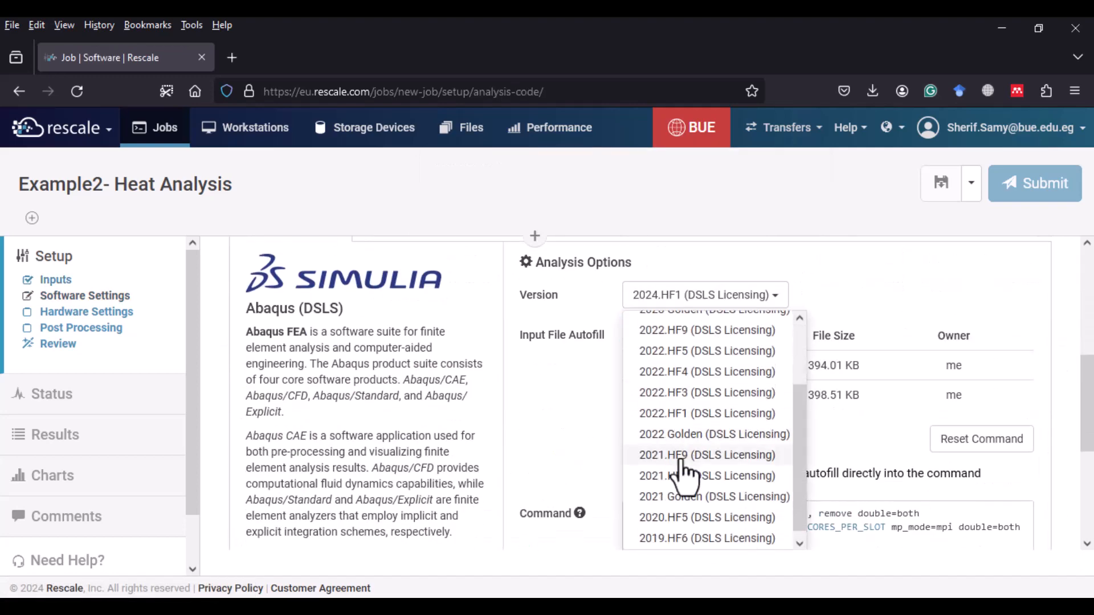
left_click(670, 519)
left_click(674, 376)
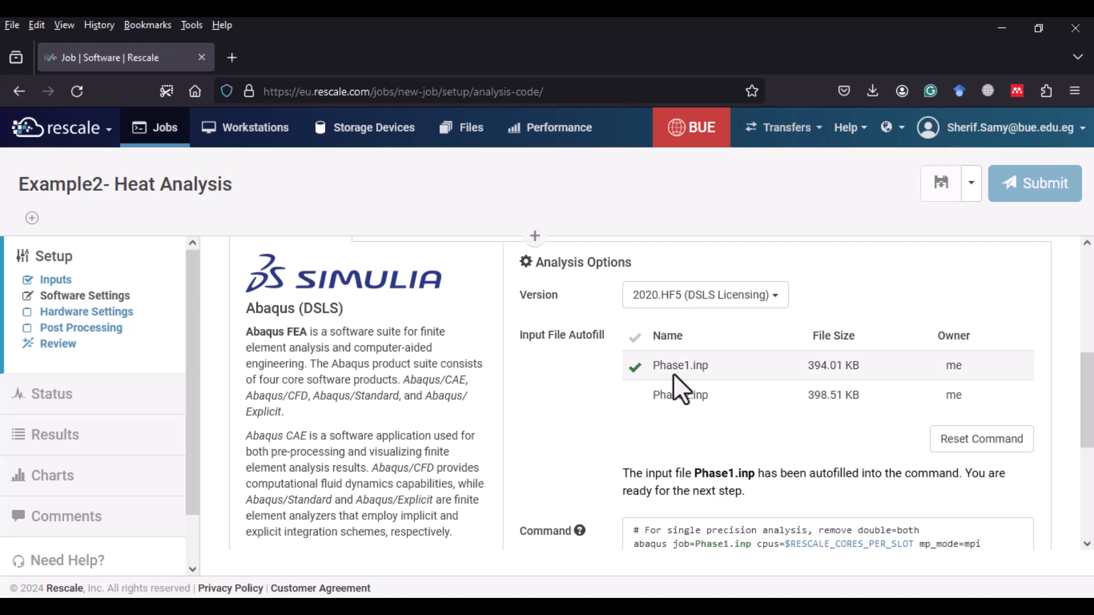
- Review the Abaqus command, continue to hardware settings and pick the Spruce core type
scroll(711, 426, "down", 3)
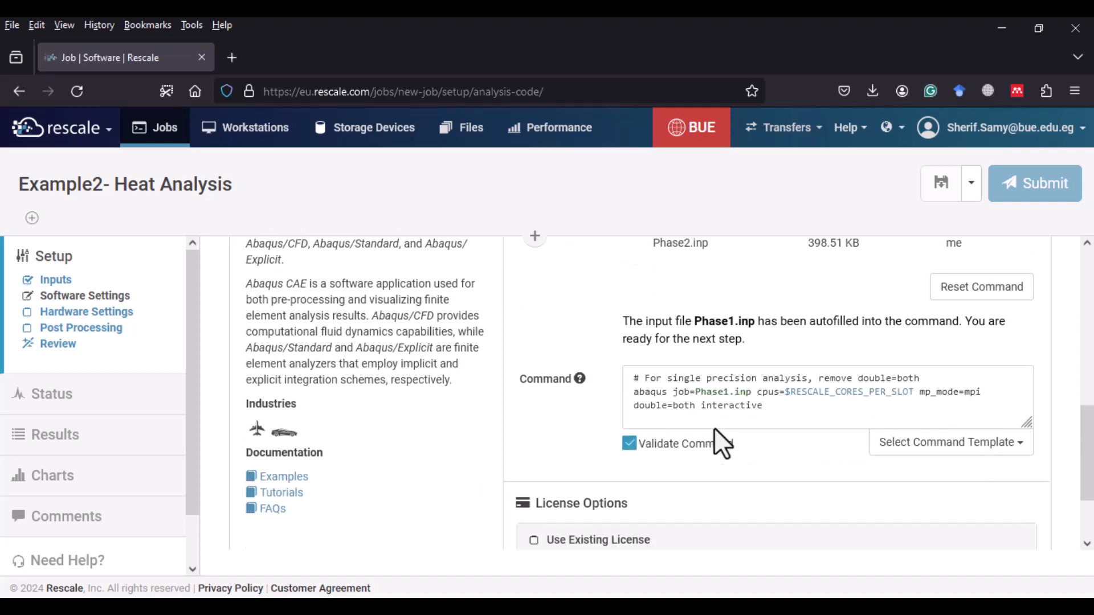
scroll(714, 427, "down", 5)
left_click(836, 393)
left_click(836, 442)
left_click(1028, 511)
scroll(585, 453, "up", 12)
left_click(420, 449)
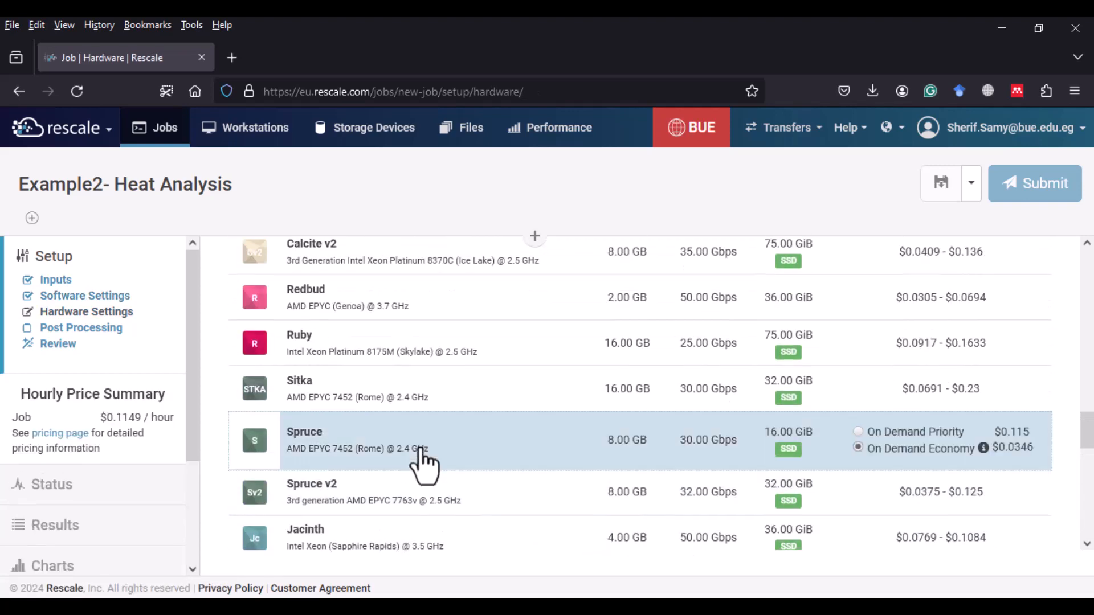
- Set the number of cores to 16
scroll(642, 458, "up", 18)
left_click(790, 454)
type("6")
left_click(644, 405)
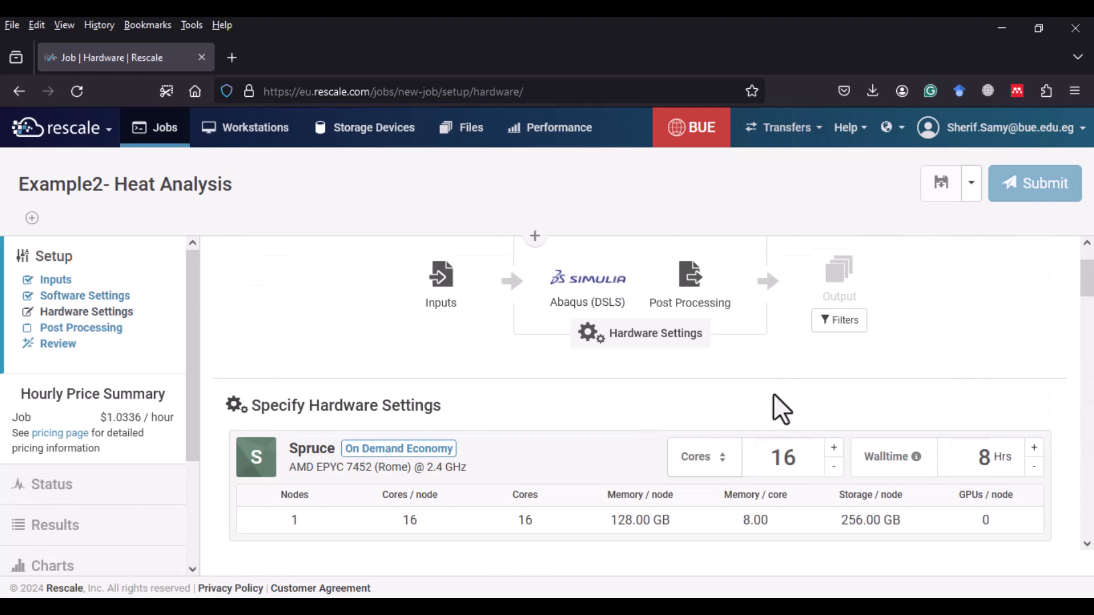
- Submit the Example2- Heat Analysis job and return to the jobs list
left_click(837, 271)
left_click(815, 453)
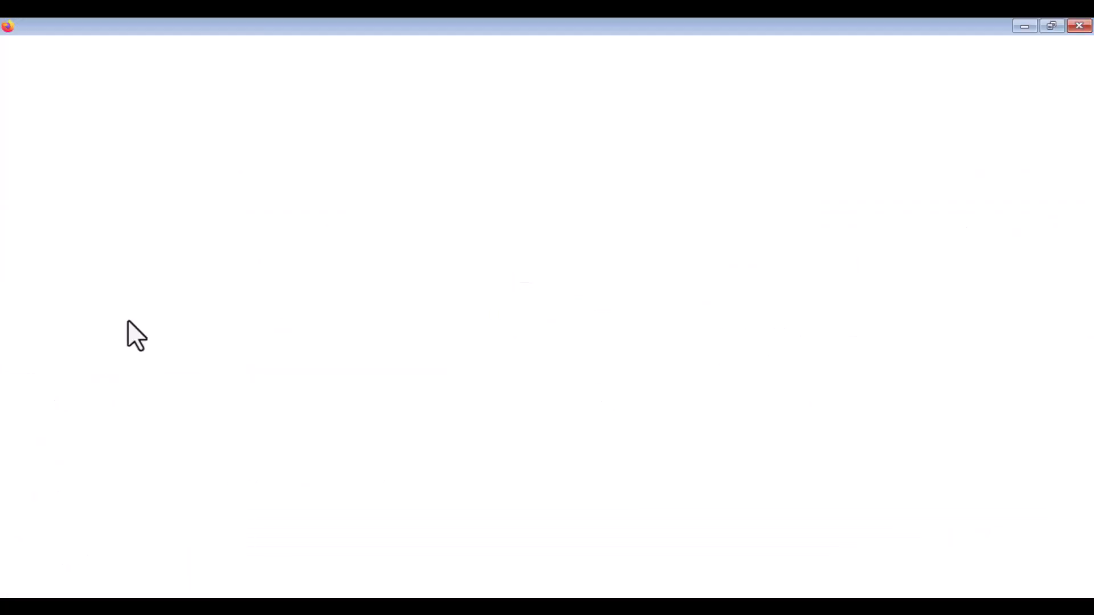
left_click(380, 311)
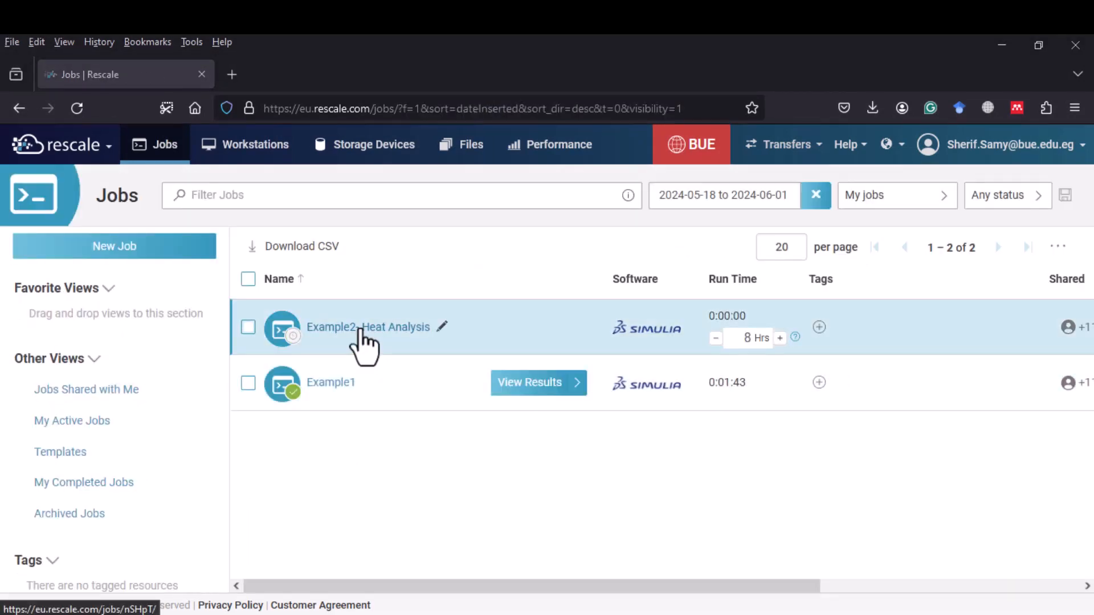
left_click(360, 334)
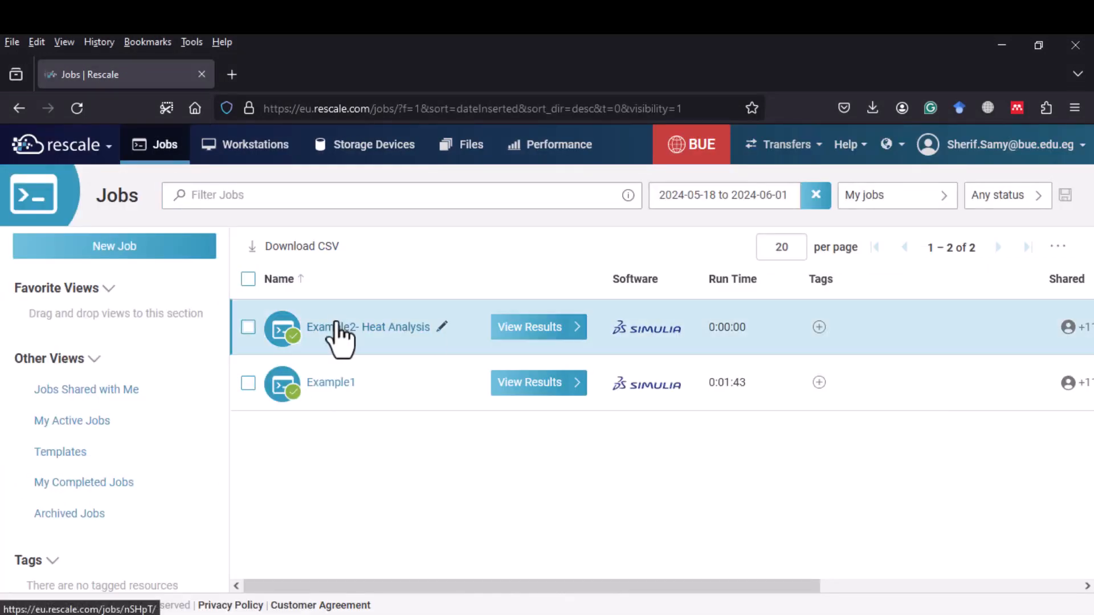
- Open the Example2- Heat Analysis results and select Phase1.inp, Phase1.odb, Phase1.res and Phase2.inp
left_click(338, 327)
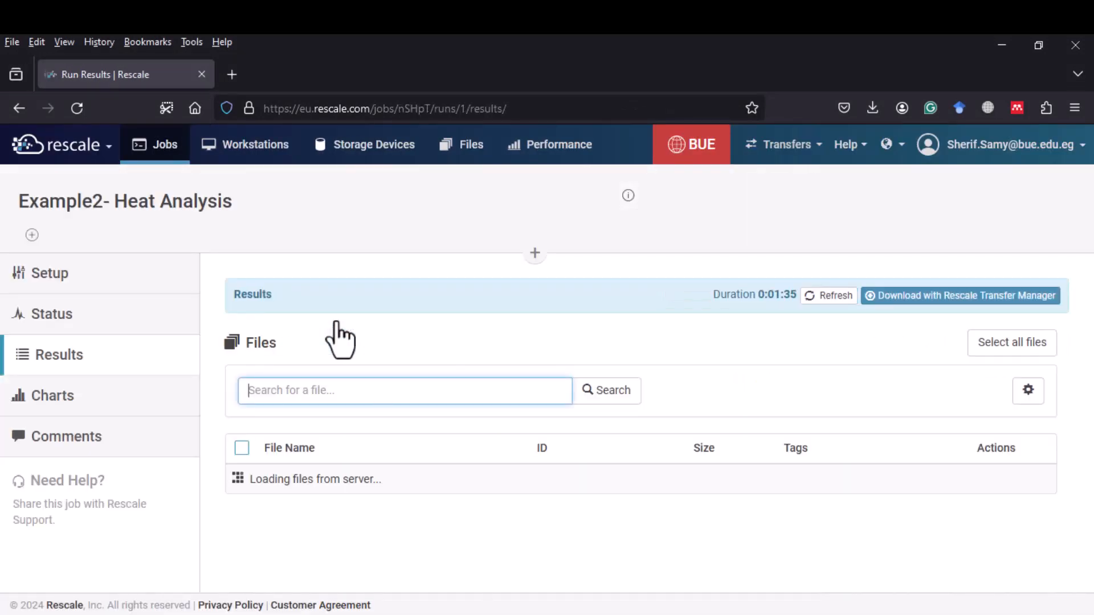
scroll(346, 340, "down", 3)
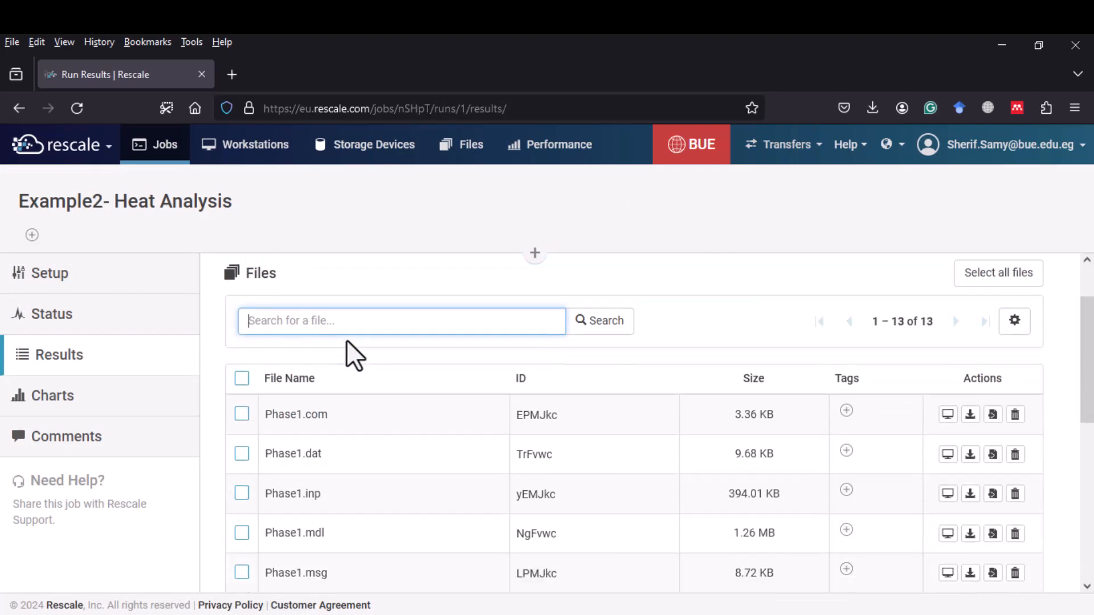
scroll(346, 339, "down", 3)
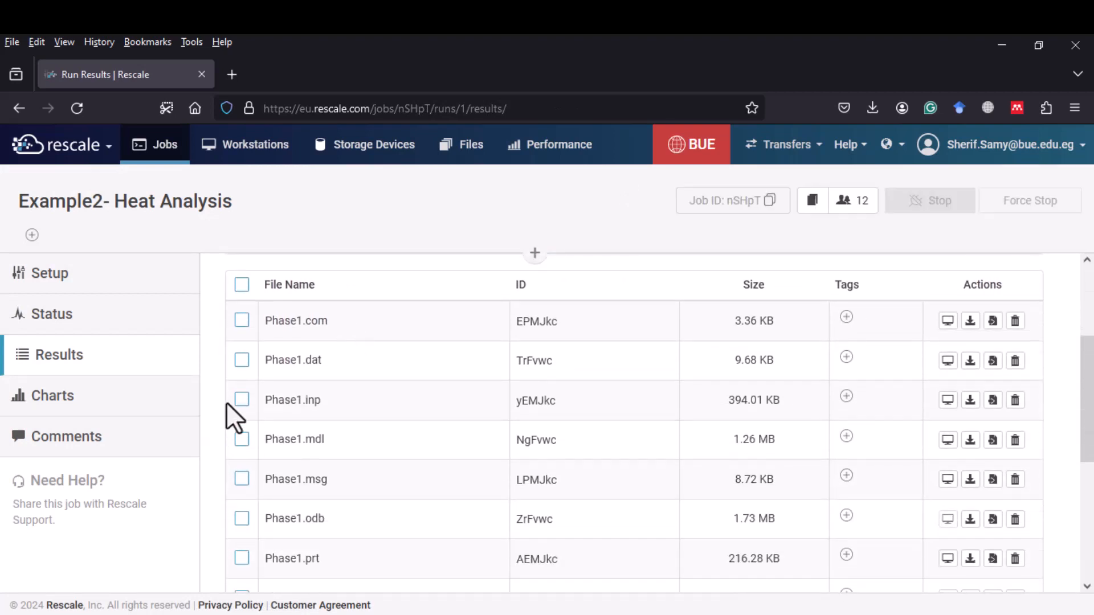
left_click(241, 403)
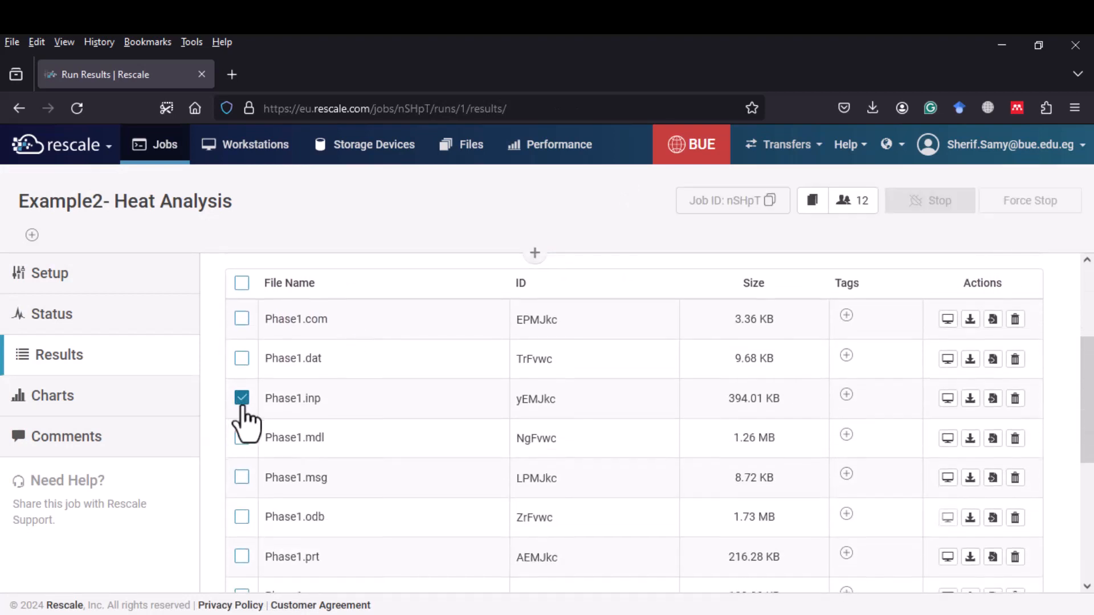
scroll(241, 405, "down", 3)
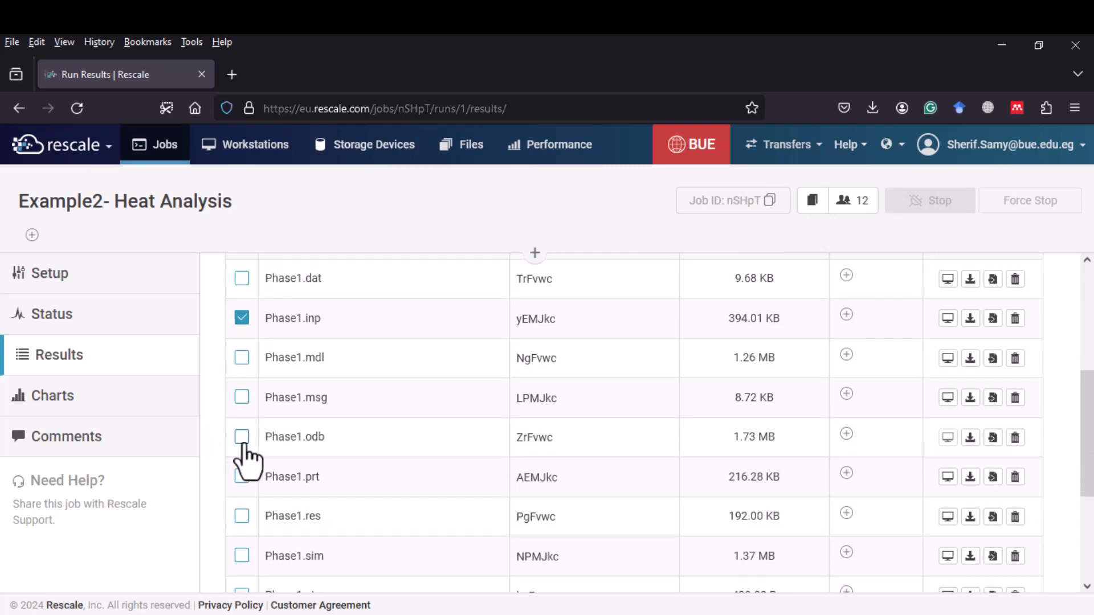
left_click(243, 445)
left_click(242, 516)
scroll(254, 507, "down", 6)
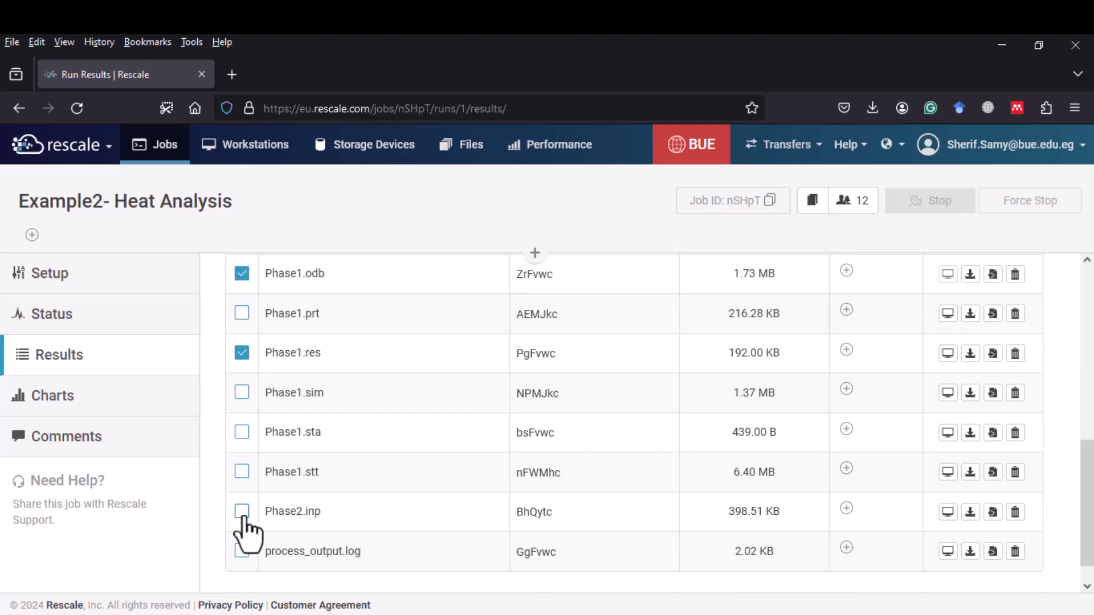
left_click(242, 511)
- Duplicate this job using the selected files as input files
scroll(708, 369, "up", 10)
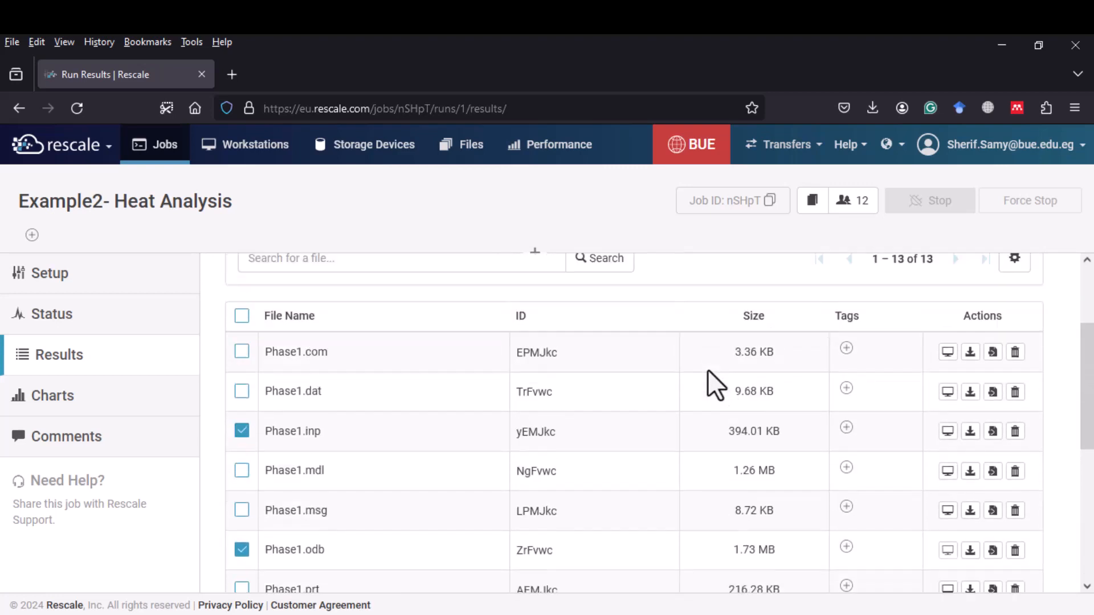
left_click(912, 344)
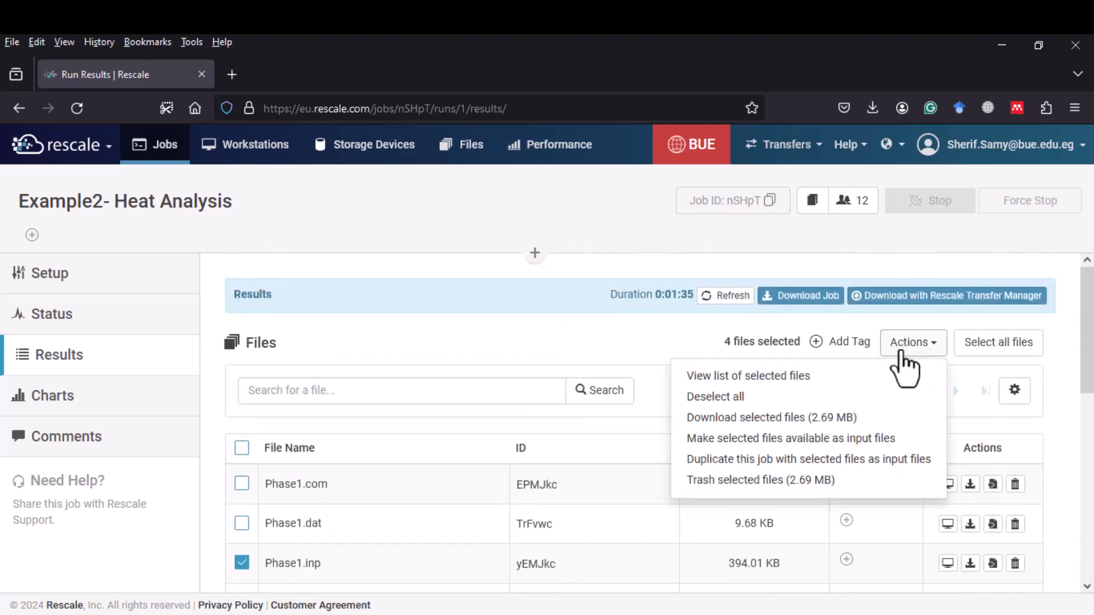
left_click(778, 461)
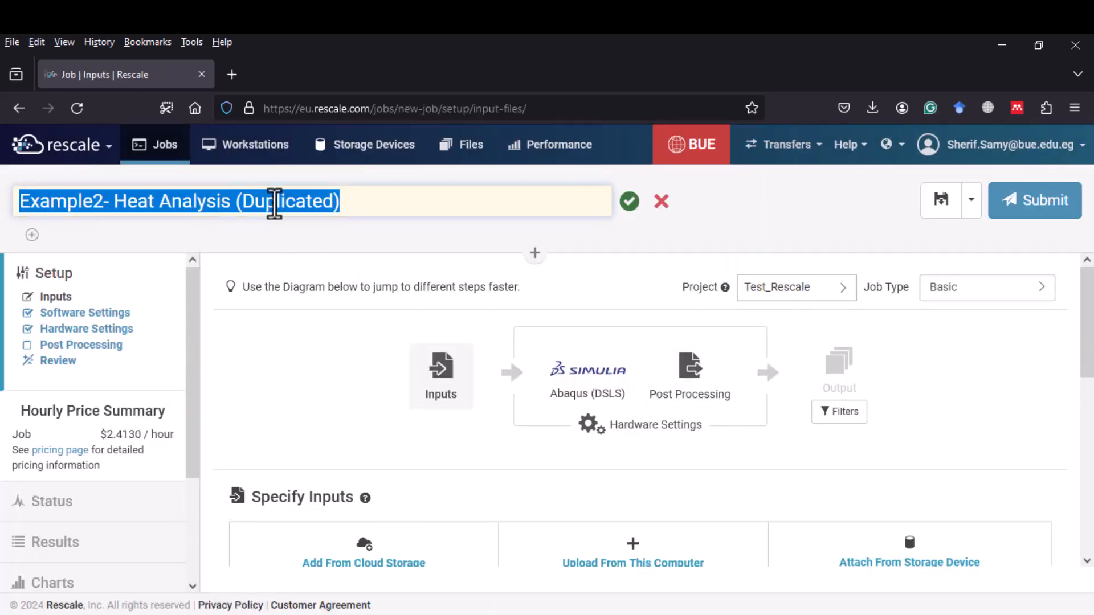
- Rename the duplicated job to Example2- Thermal Str. Analysis
left_click(277, 204)
left_click_drag(354, 209, 118, 202)
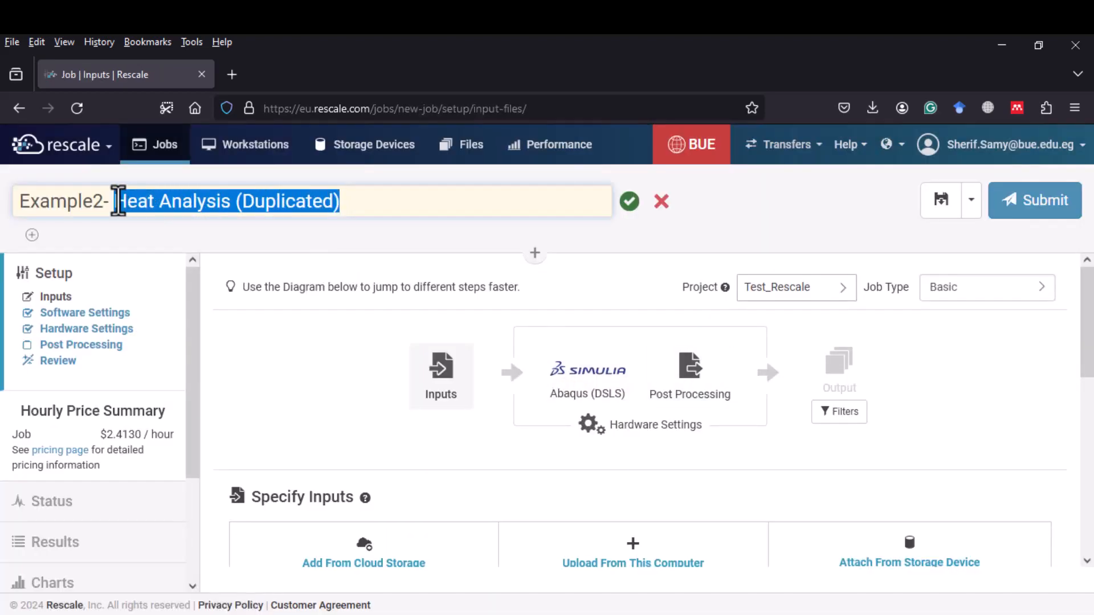
key("BackSpace")
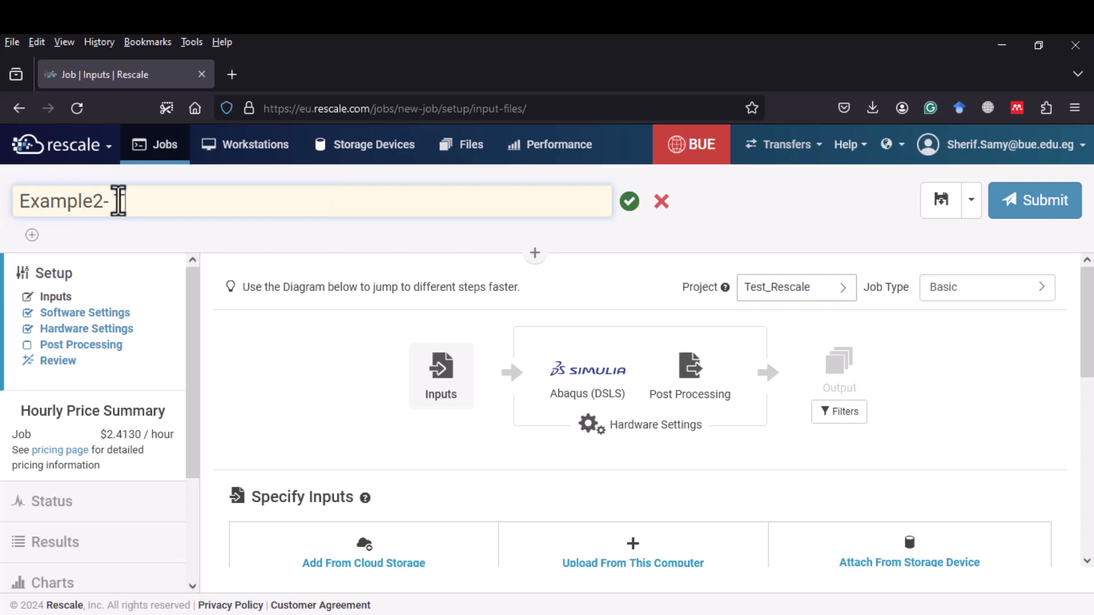
type("Thermal ")
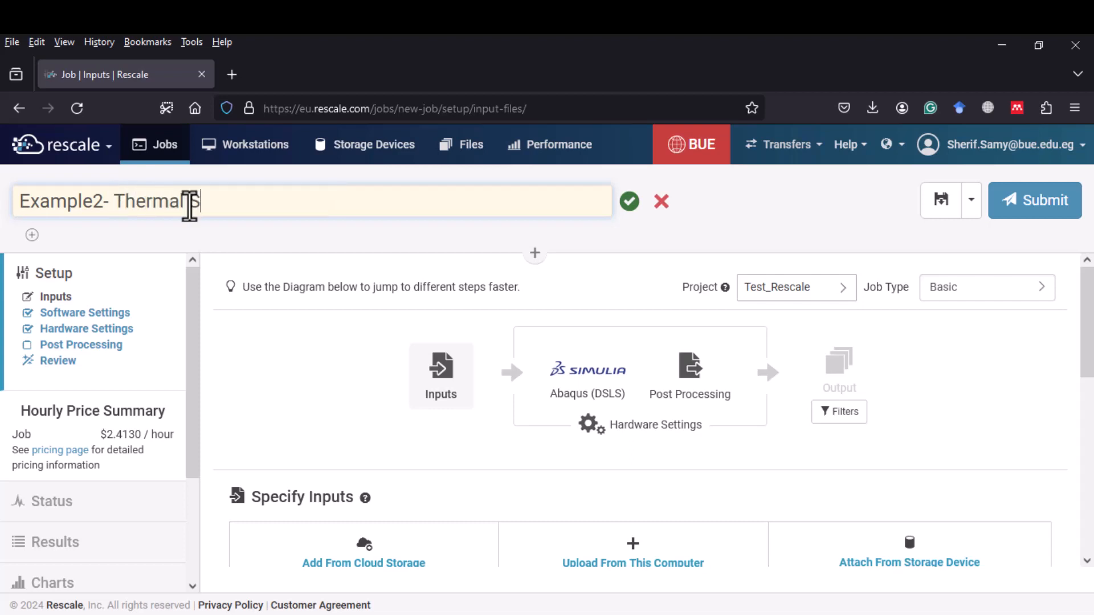
type("Str. Analysis")
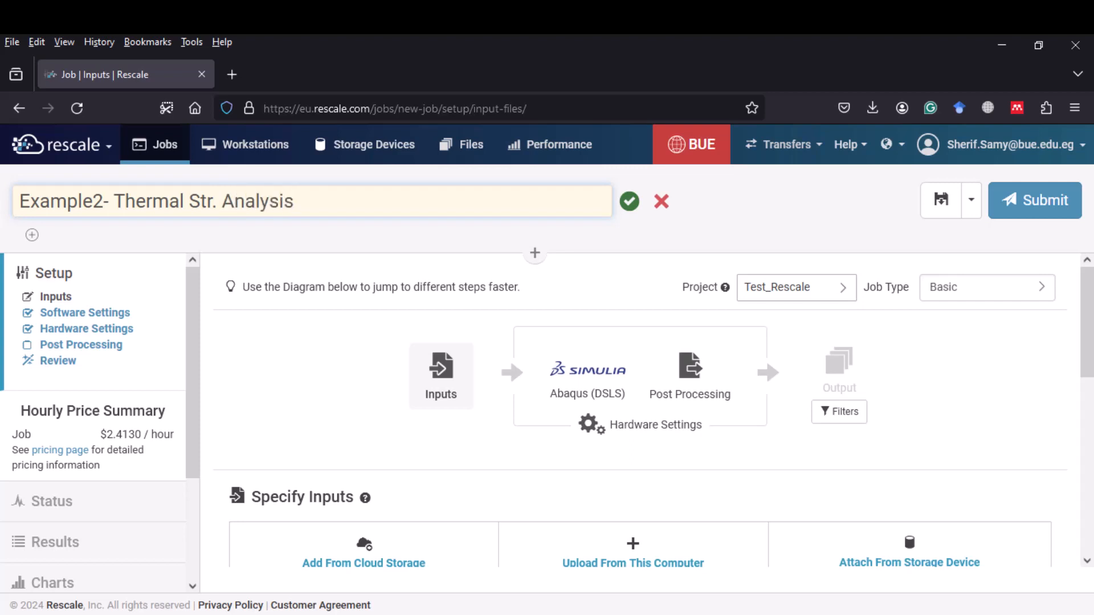
key("Return")
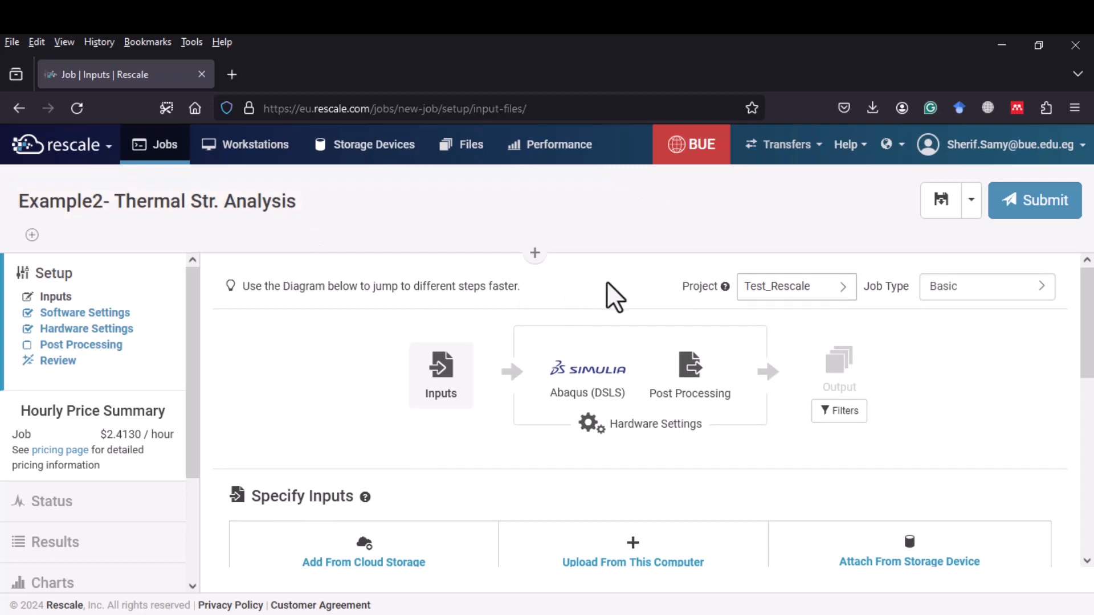
- Continue from the inputs to the software settings of the duplicated job
scroll(606, 281, "down", 3)
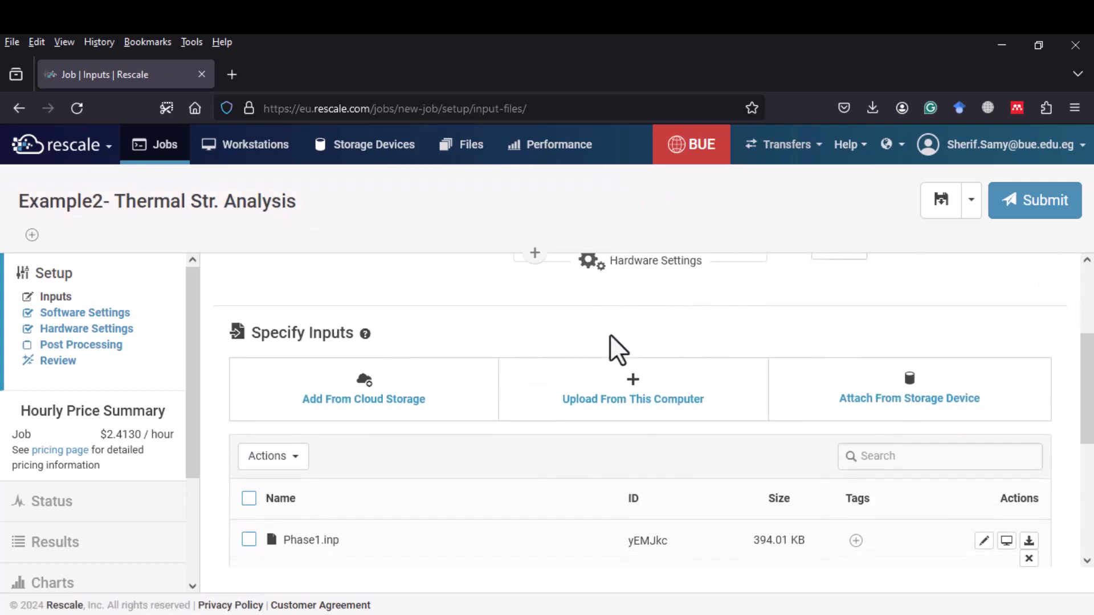
scroll(610, 336, "down", 5)
left_click(1029, 528)
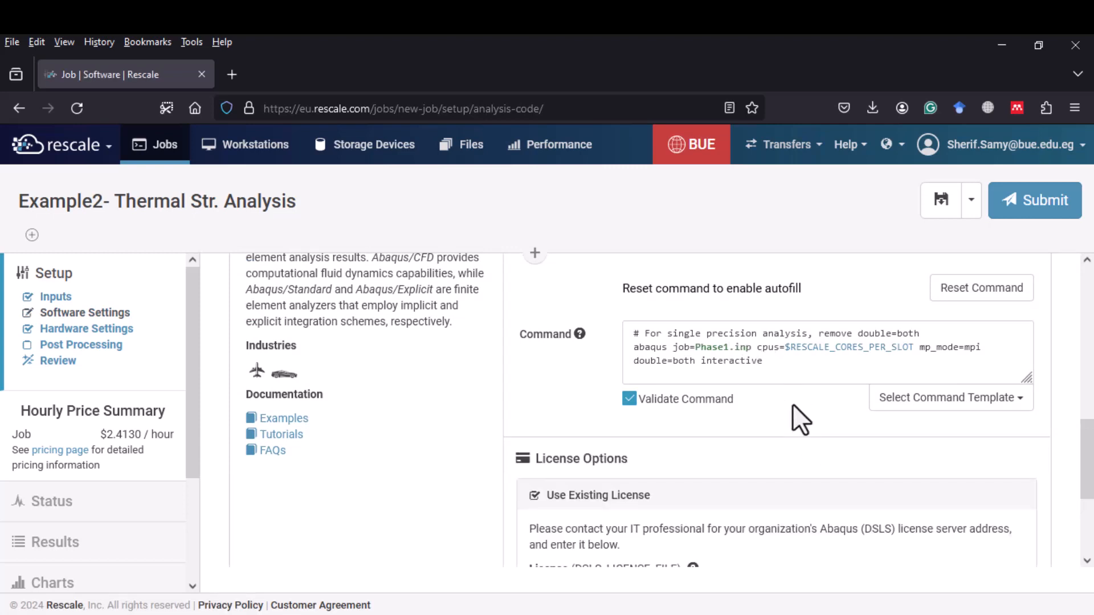
- Change the job file in the Abaqus command from Phase1.inp to Phase2.inp
scroll(792, 405, "up", 2)
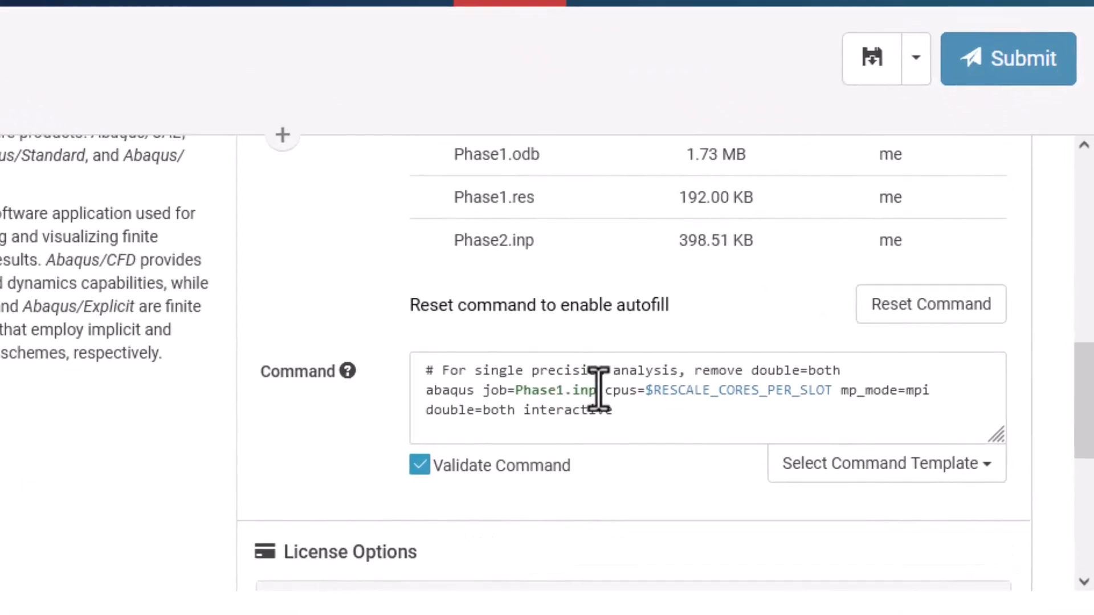
left_click(478, 371)
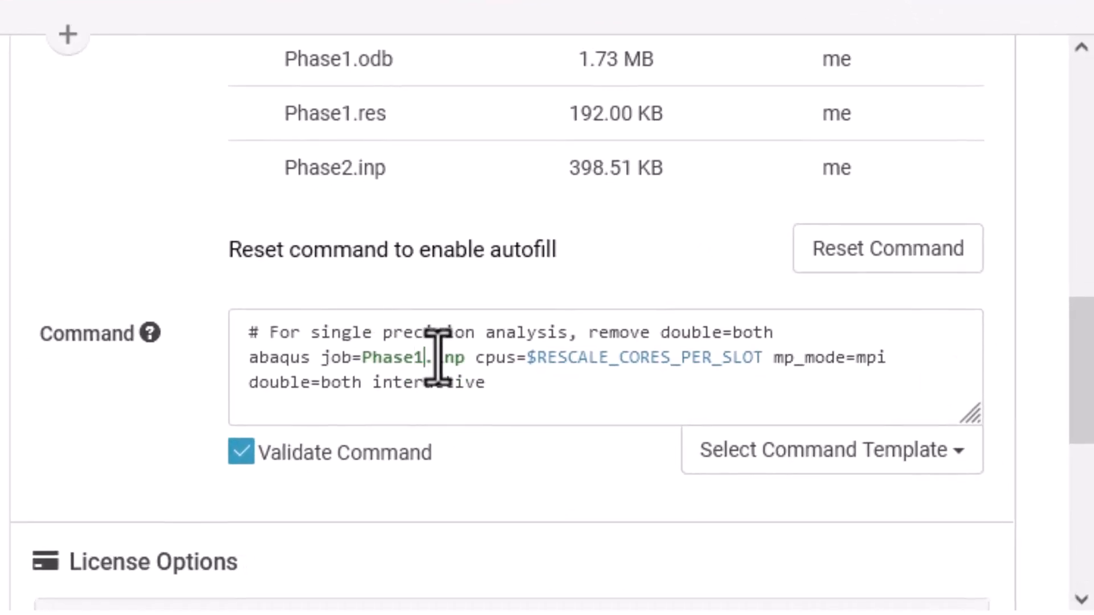
key("BackSpace")
type("2")
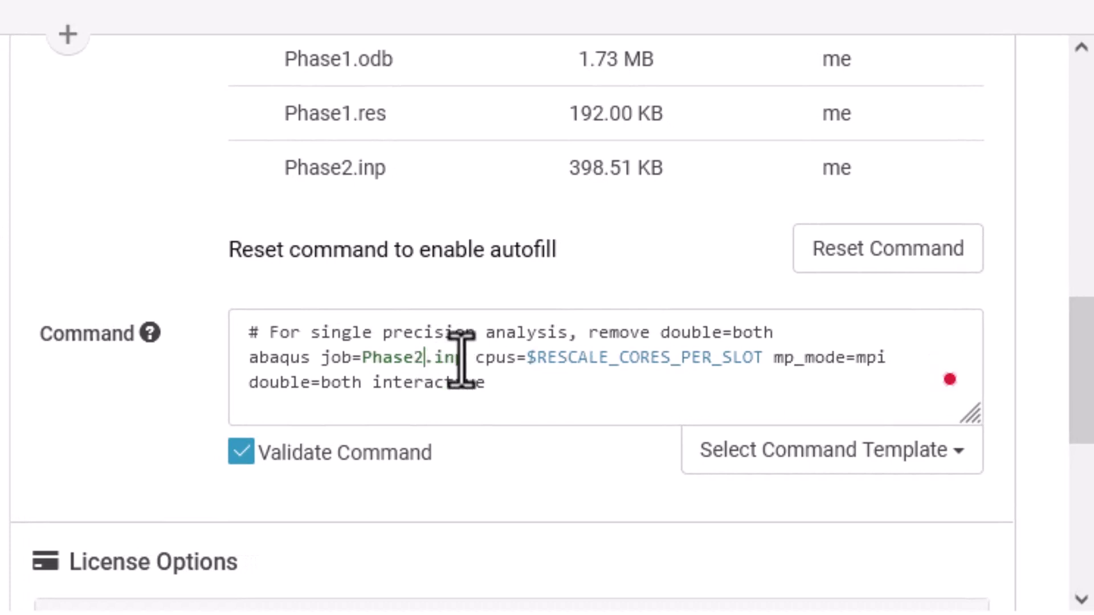
- Add an oldjob=Phase1.inp argument right after job=Phase2.inp in the command
mouse_move(456, 371)
left_click_drag(465, 357, 325, 362)
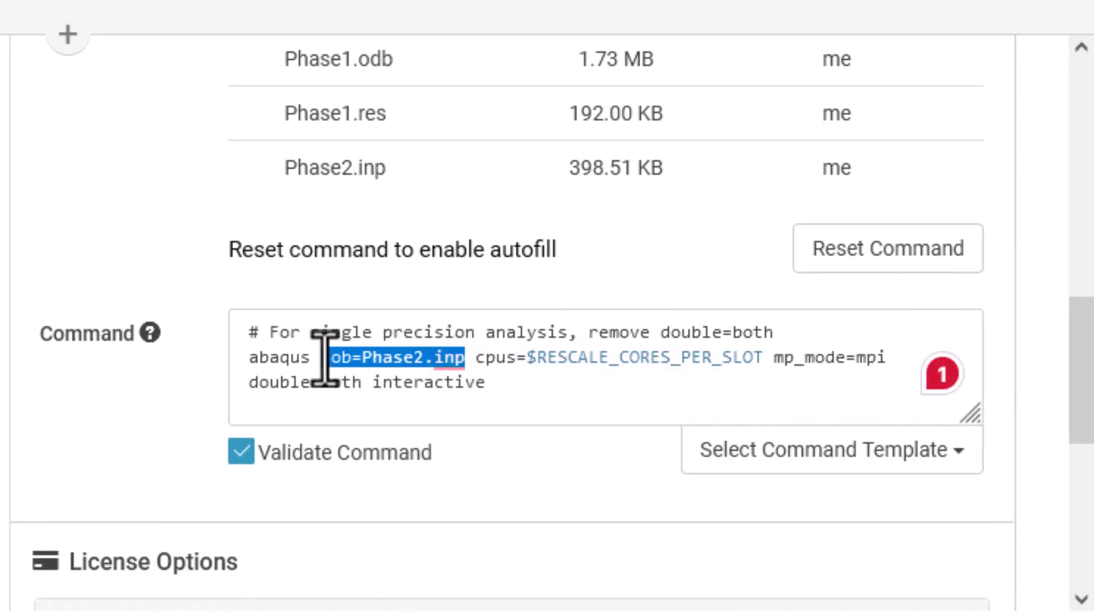
left_click(485, 359)
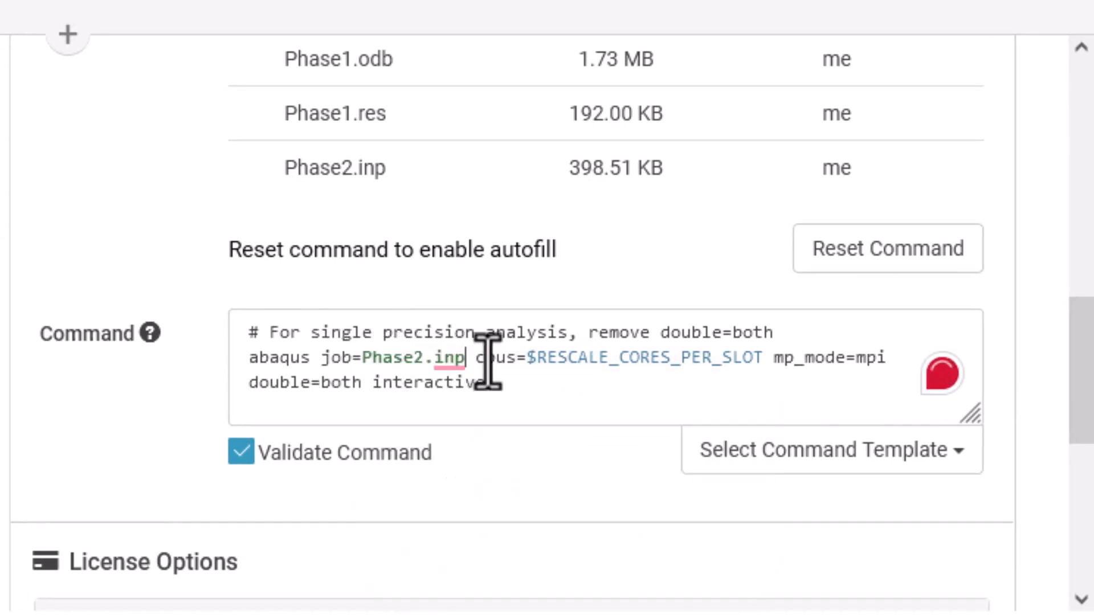
type("job=Phase2.inp")
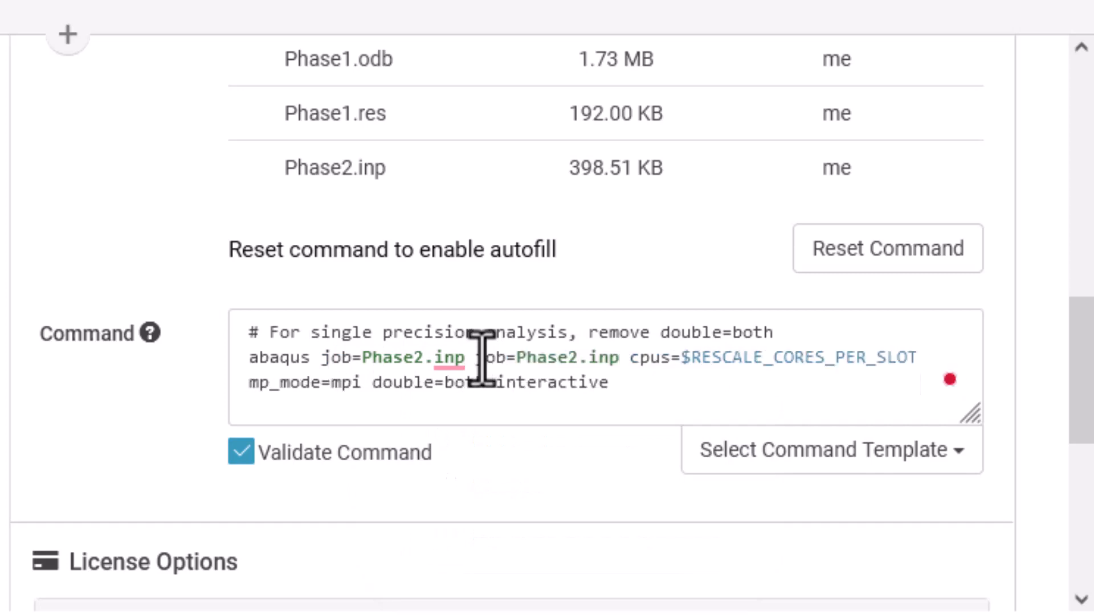
left_click(477, 362)
type("old")
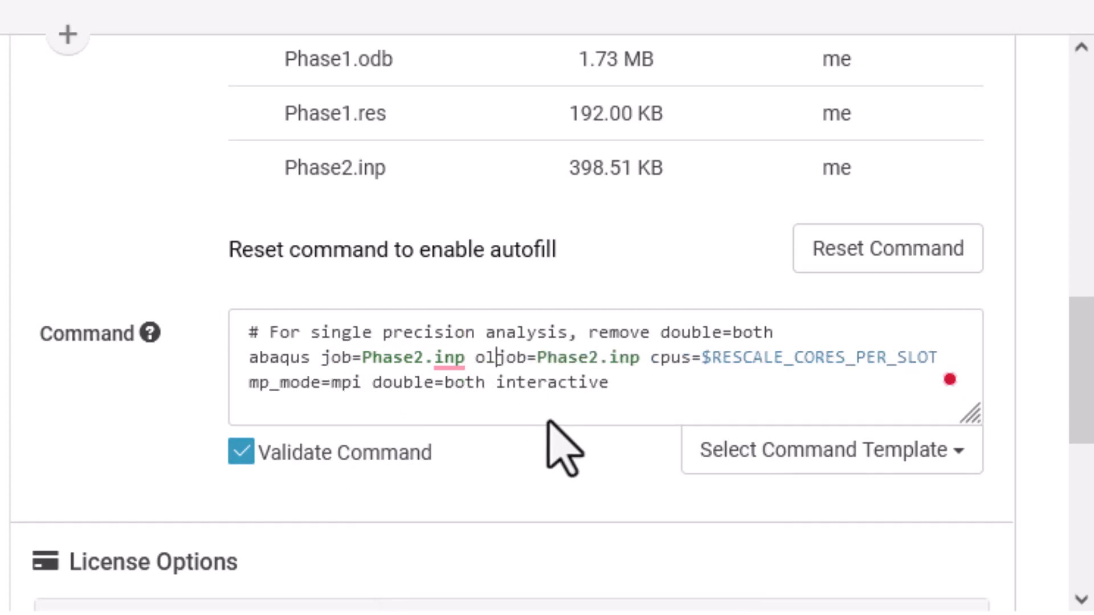
left_click(604, 357)
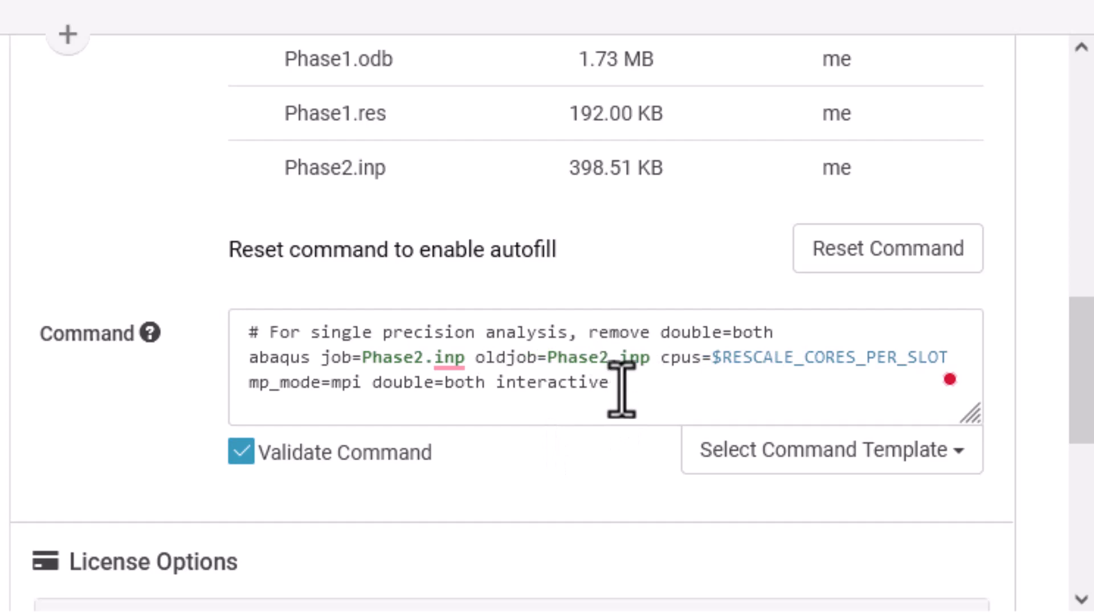
key("BackSpace")
type("1")
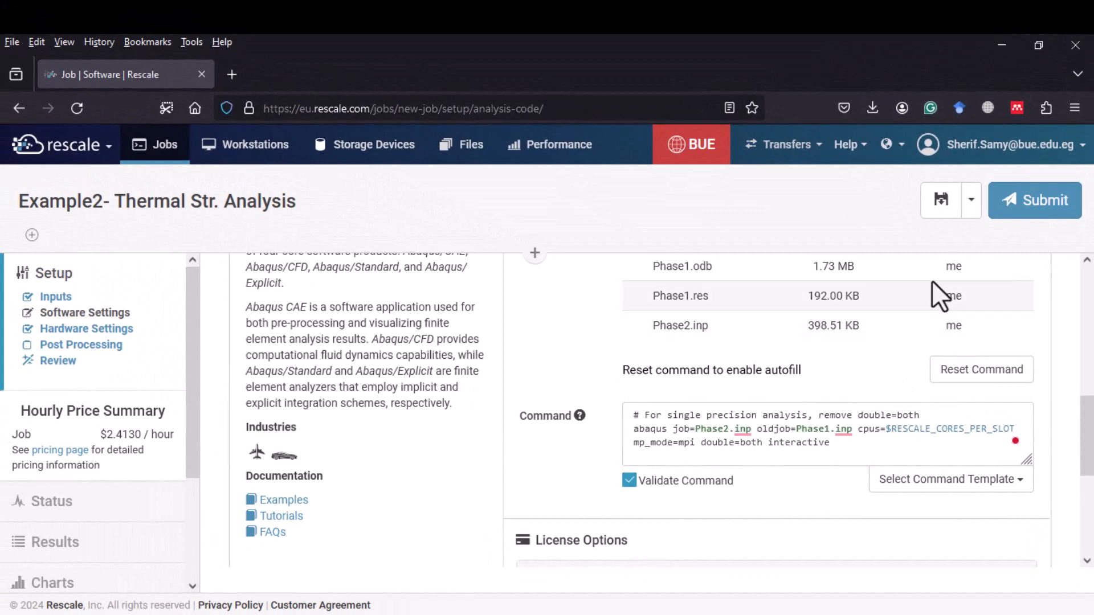
- Submit the Example2- Thermal Str. Analysis job and open its status page from the jobs list
left_click(1030, 211)
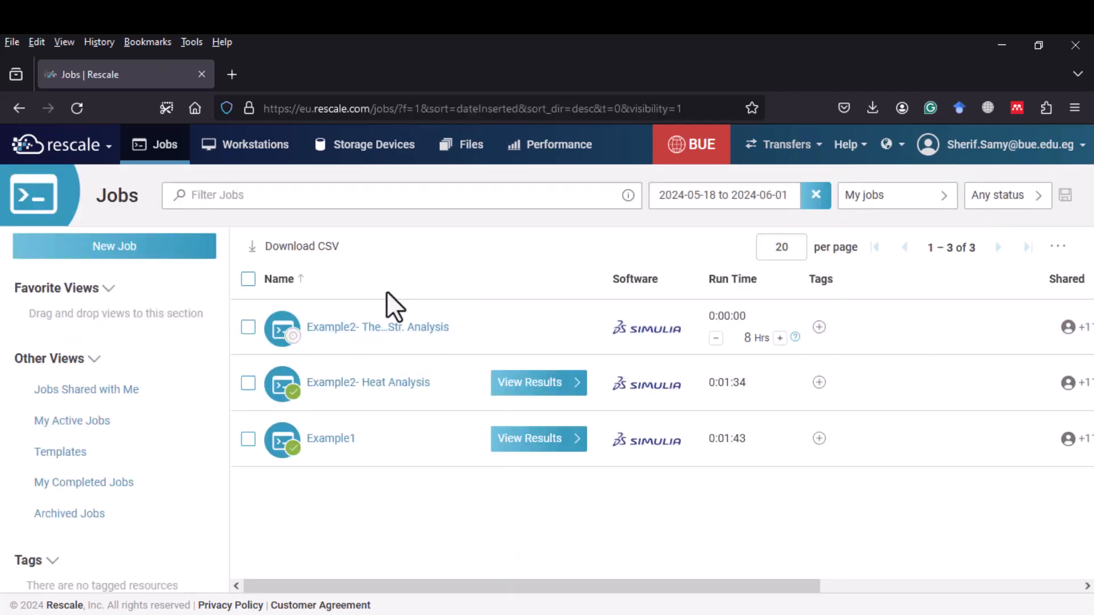
left_click(386, 329)
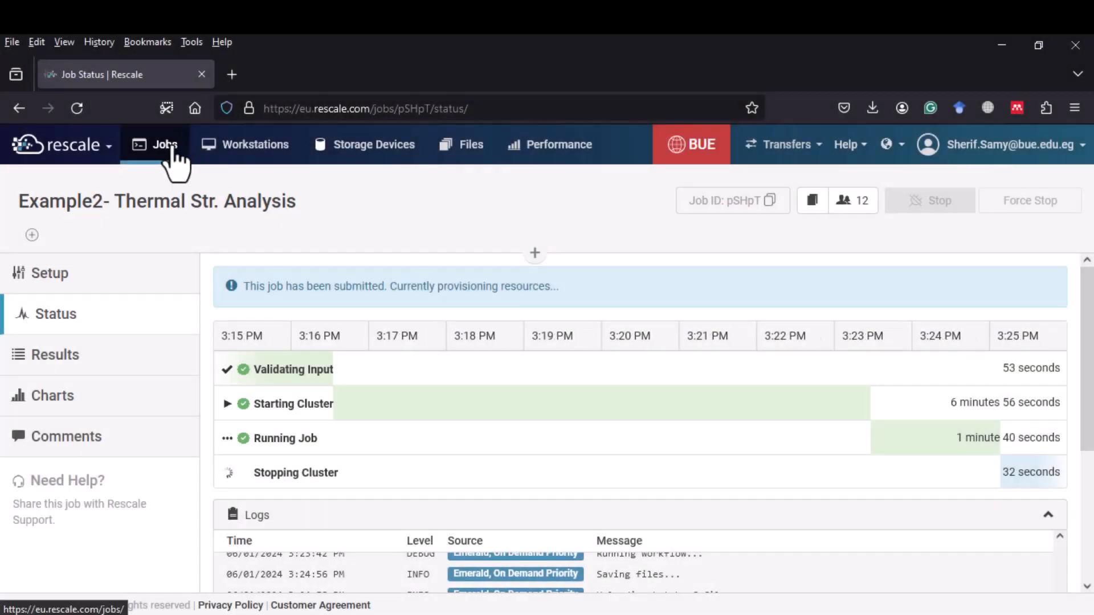
- Open the finished thermal stress job's results and download Phase2.odb
left_click(174, 153)
left_click(406, 333)
scroll(342, 353, "down", 2)
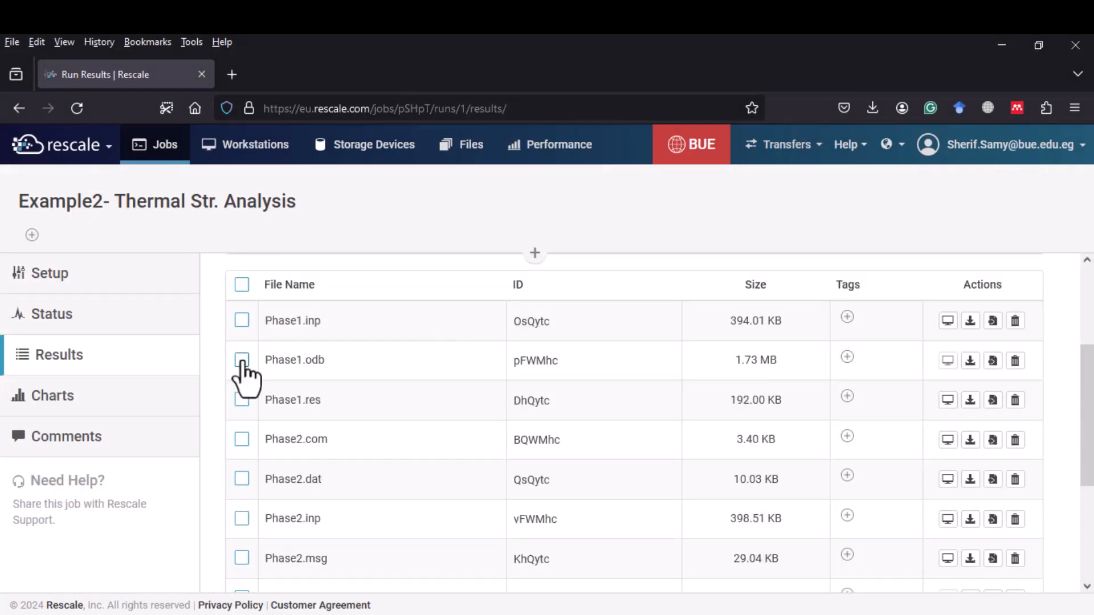
scroll(282, 439, "down", 3)
left_click(970, 434)
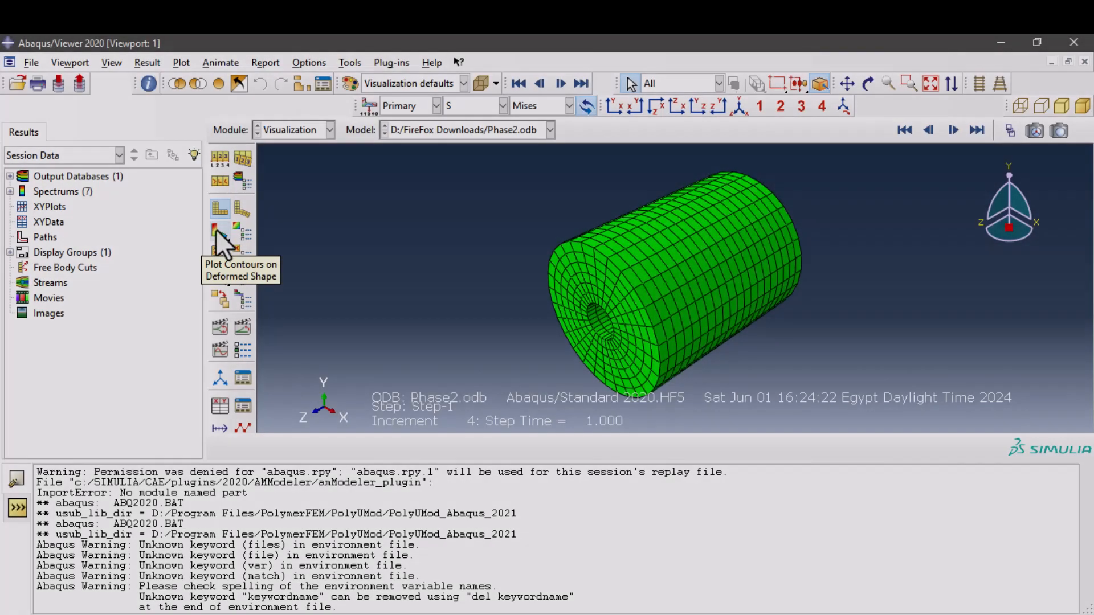
left_click(220, 231)
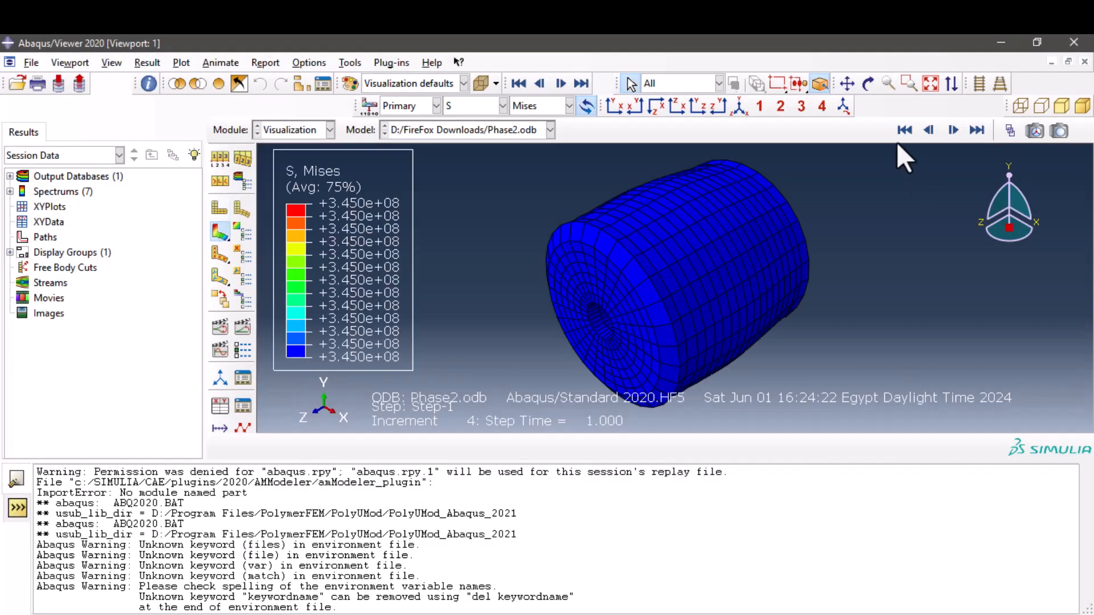
- In Abaqus/Viewer, display the S33 stress contour of Phase2.odb at the final increment
left_click(904, 130)
left_click(503, 106)
left_click(501, 106)
left_click(976, 131)
left_click(525, 106)
left_click(539, 245)
left_click(525, 106)
left_click(543, 280)
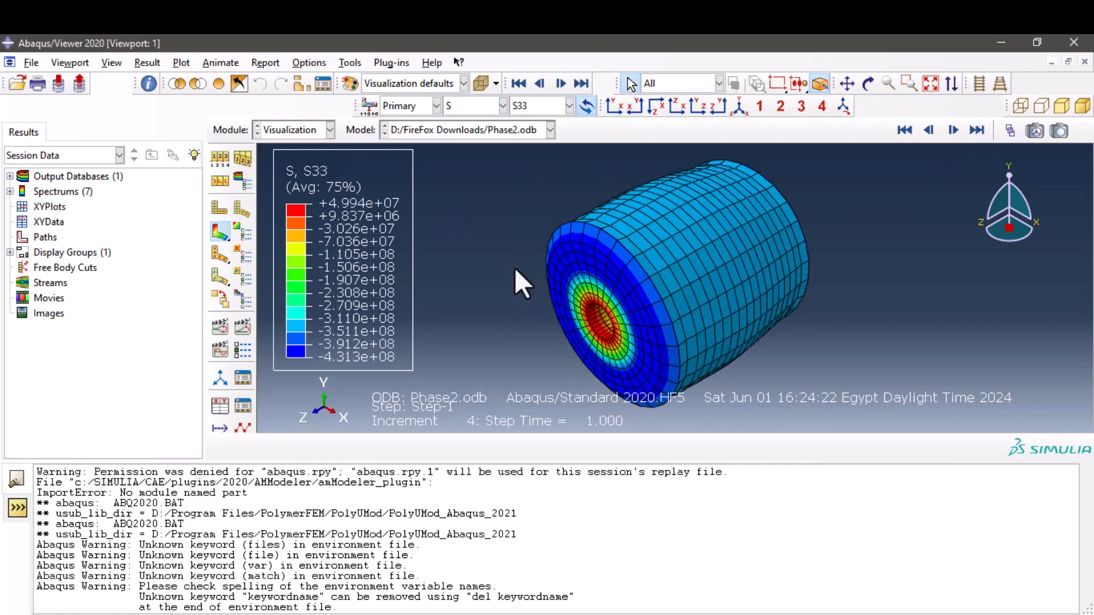